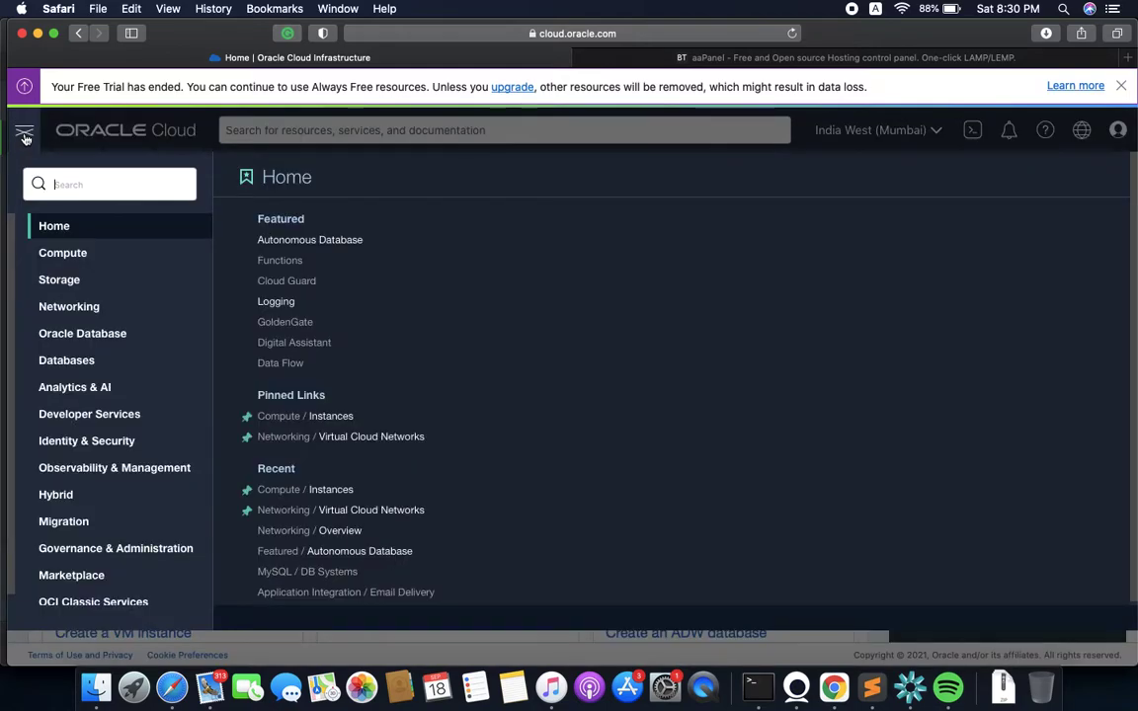
# Open the Compute instances list and check the vps instance's OCPU count and memory
pyautogui.click(120, 250)
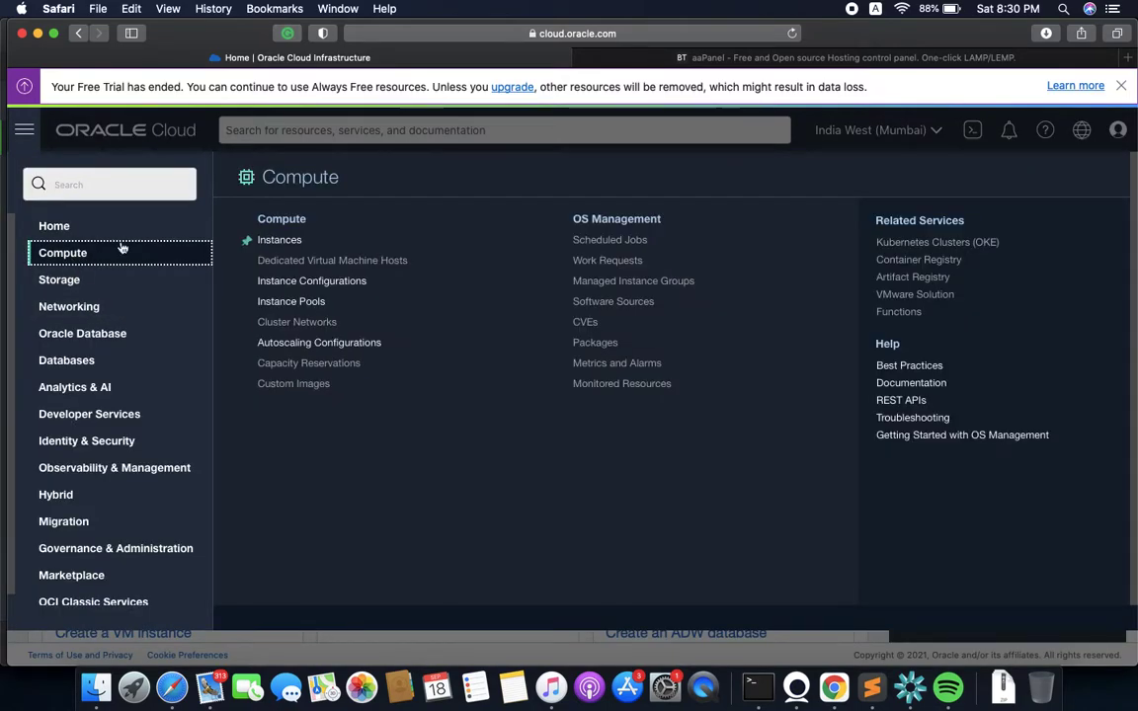
pyautogui.click(301, 240)
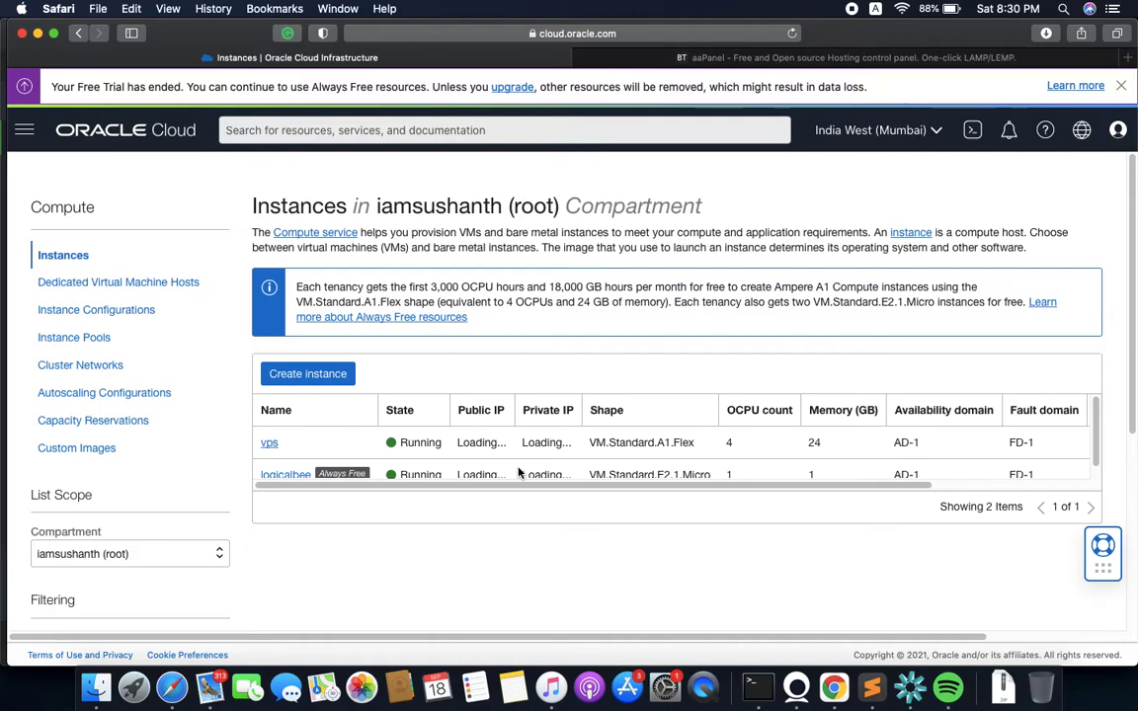
pyautogui.scroll(-2, 751, 450)
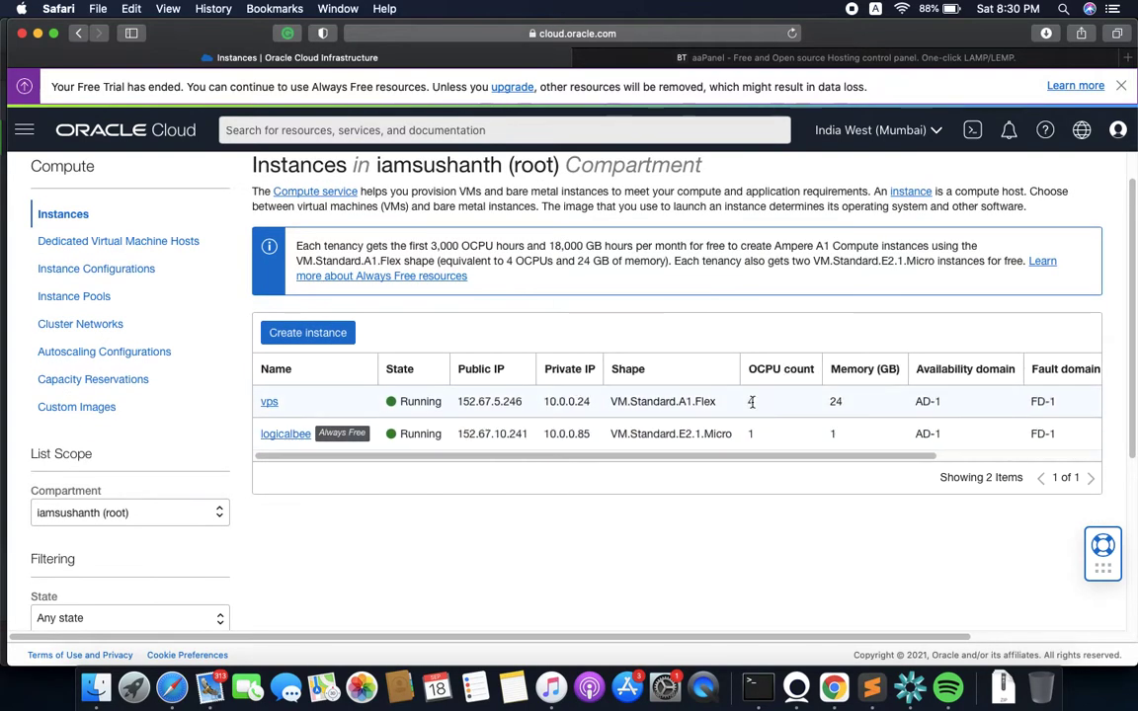
pyautogui.doubleClick(840, 401)
# Switch to the aaPanel website and look over its home page's introduction and supported web environments
pyautogui.click(821, 58)
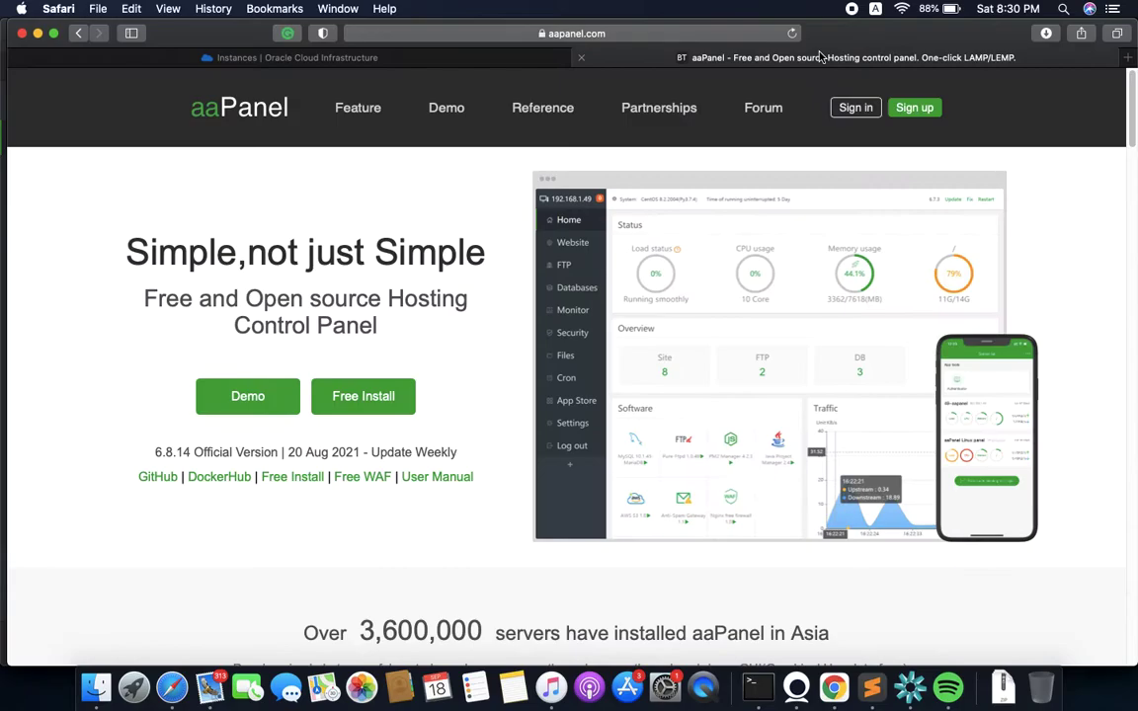
pyautogui.scroll(-5, 485, 396)
pyautogui.scroll(5, 486, 399)
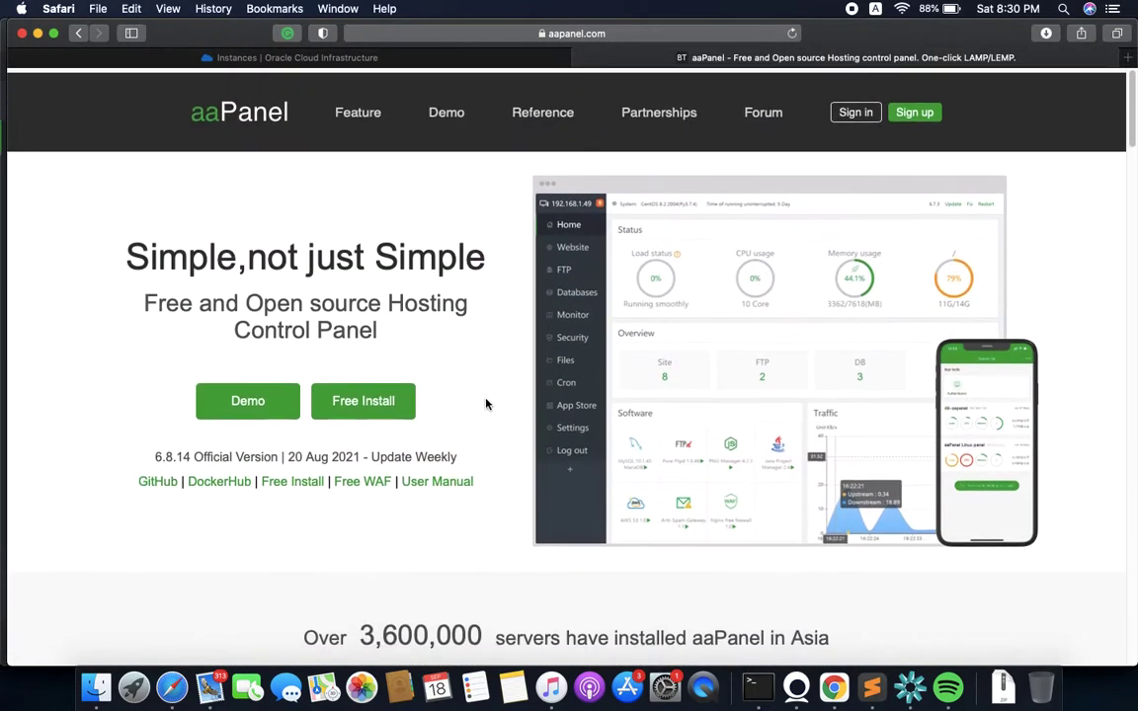
pyautogui.scroll(-5, 280, 263)
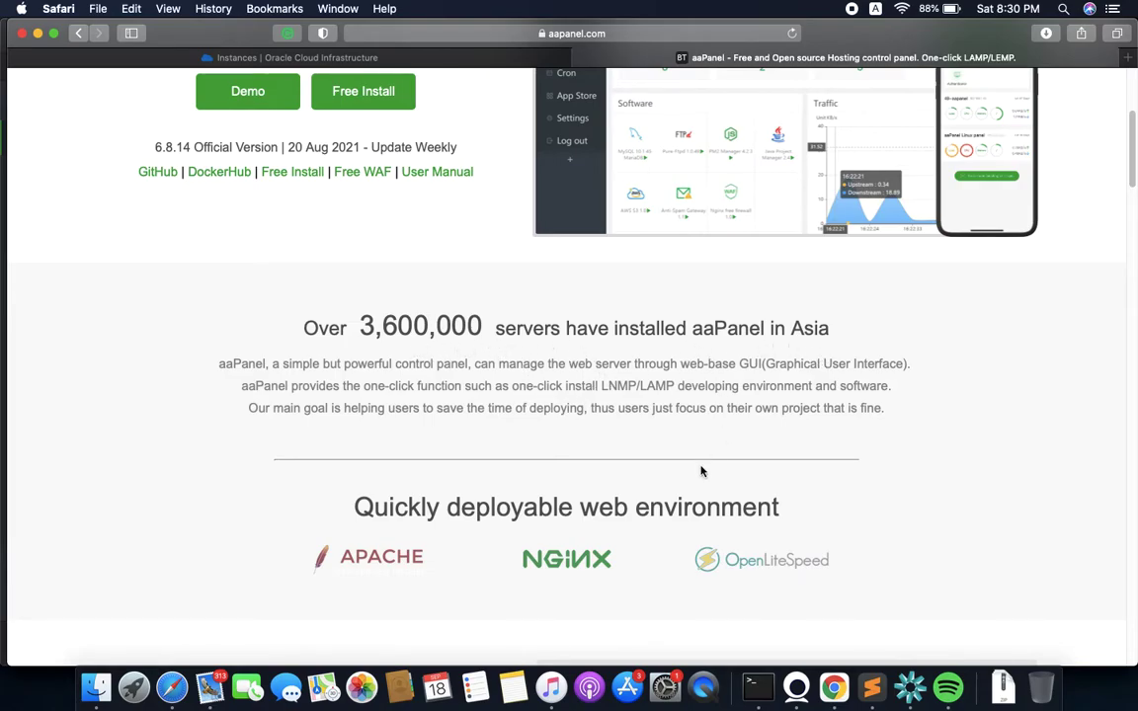
pyautogui.scroll(2, 716, 459)
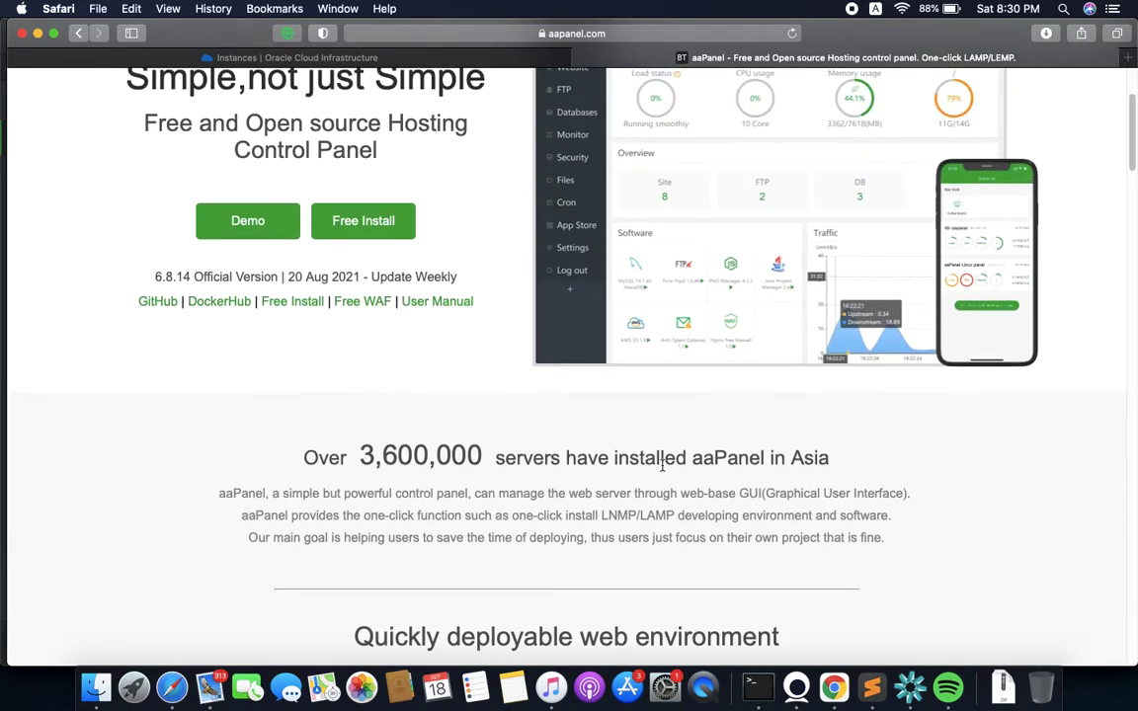
pyautogui.scroll(-2, 885, 548)
pyautogui.scroll(2, 889, 553)
# Switch to Chrome, reload the aaPanel dashboard and check the server's CPU cores and total RAM
pyautogui.click(834, 684)
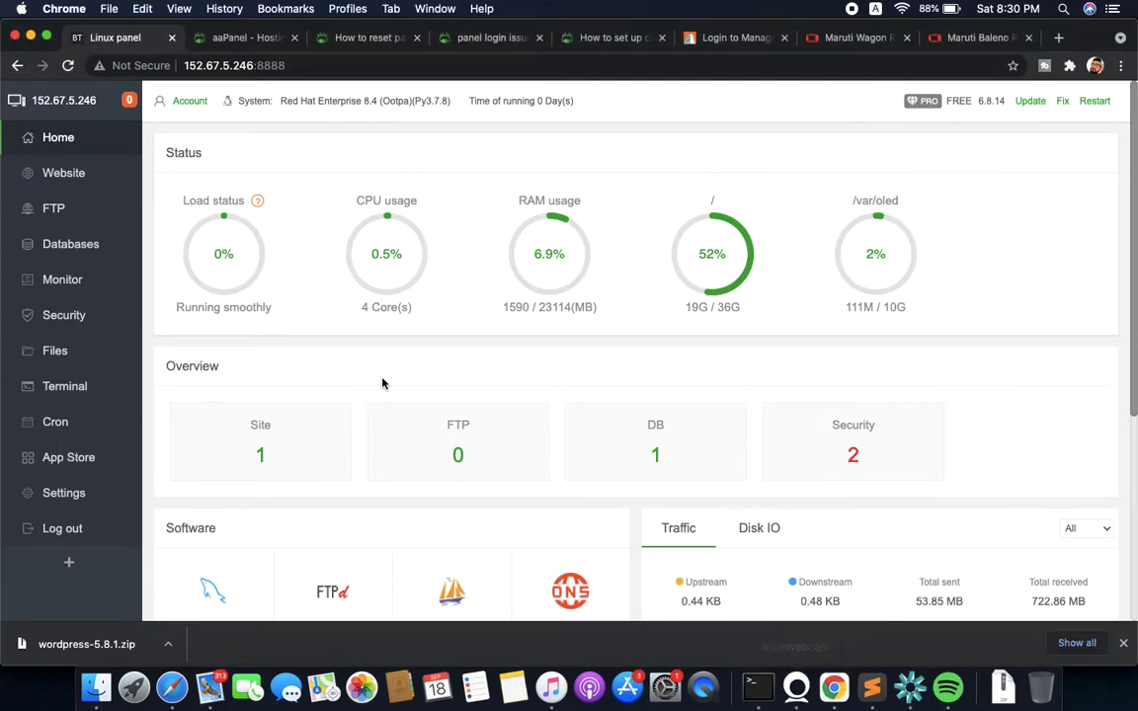
pyautogui.click(67, 65)
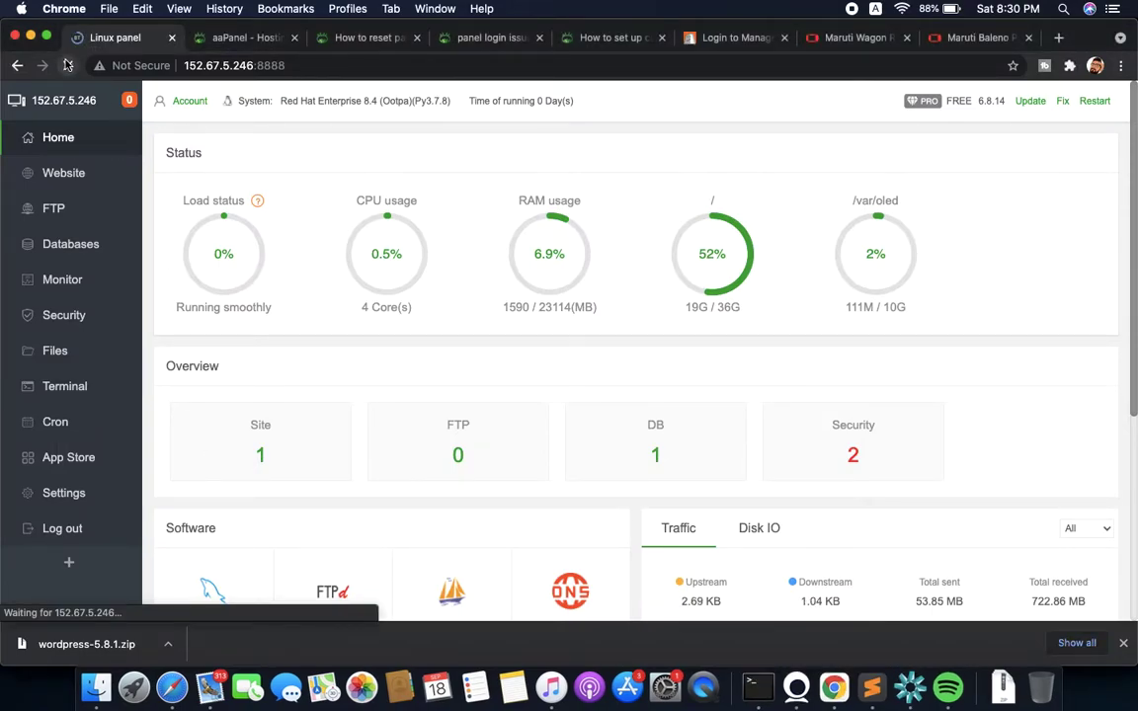
pyautogui.scroll(-3, 503, 472)
pyautogui.scroll(-5, 503, 475)
pyautogui.scroll(5, 503, 478)
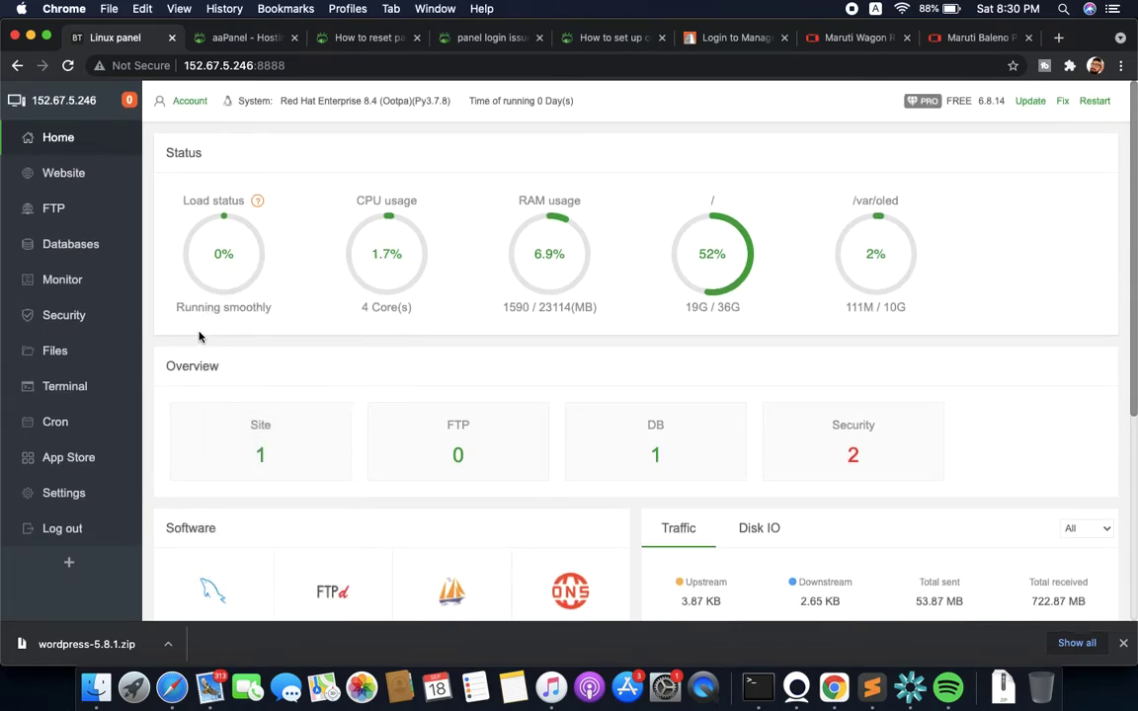
pyautogui.moveTo(363, 307); pyautogui.dragTo(416, 314)
pyautogui.click(547, 311)
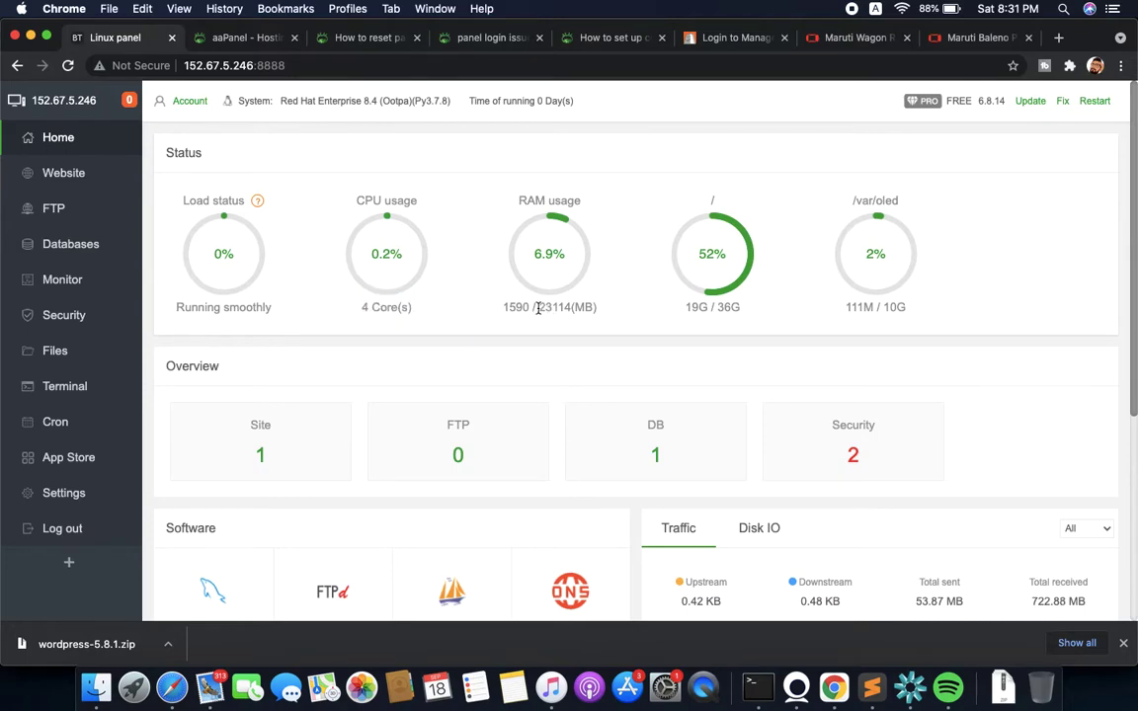
pyautogui.moveTo(538, 309); pyautogui.dragTo(598, 309)
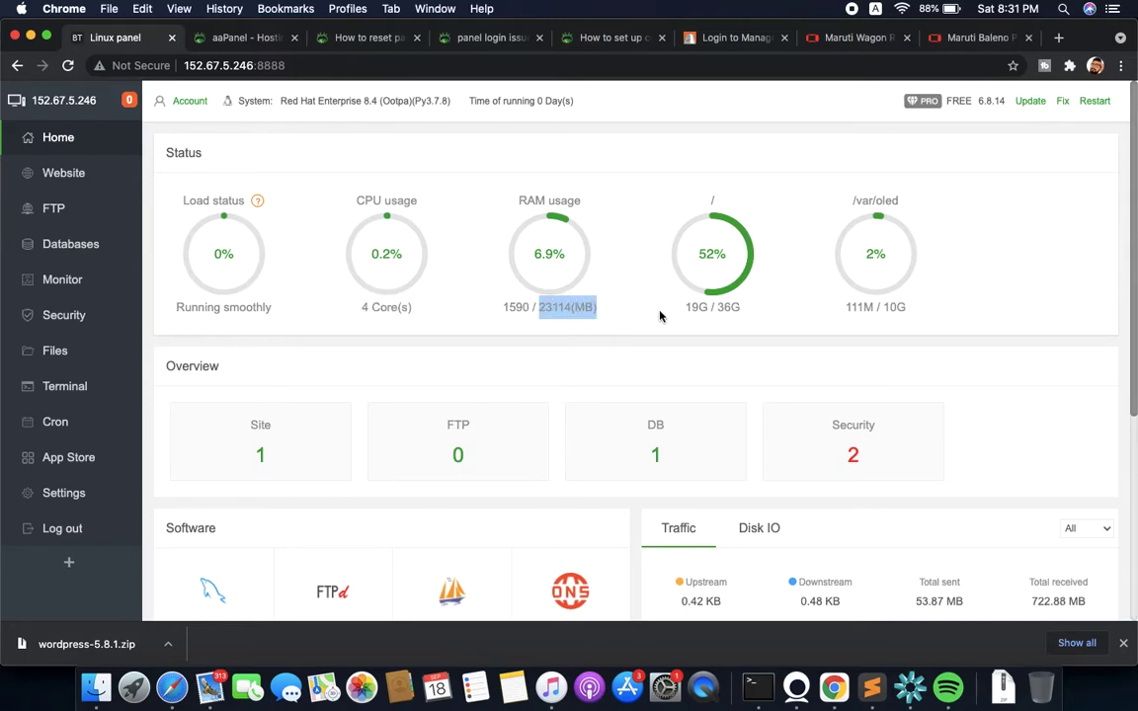
# Review the installed software and the traffic chart on the aaPanel dashboard
pyautogui.scroll(-5, 287, 500)
pyautogui.scroll(4, 288, 504)
pyautogui.scroll(-4, 288, 504)
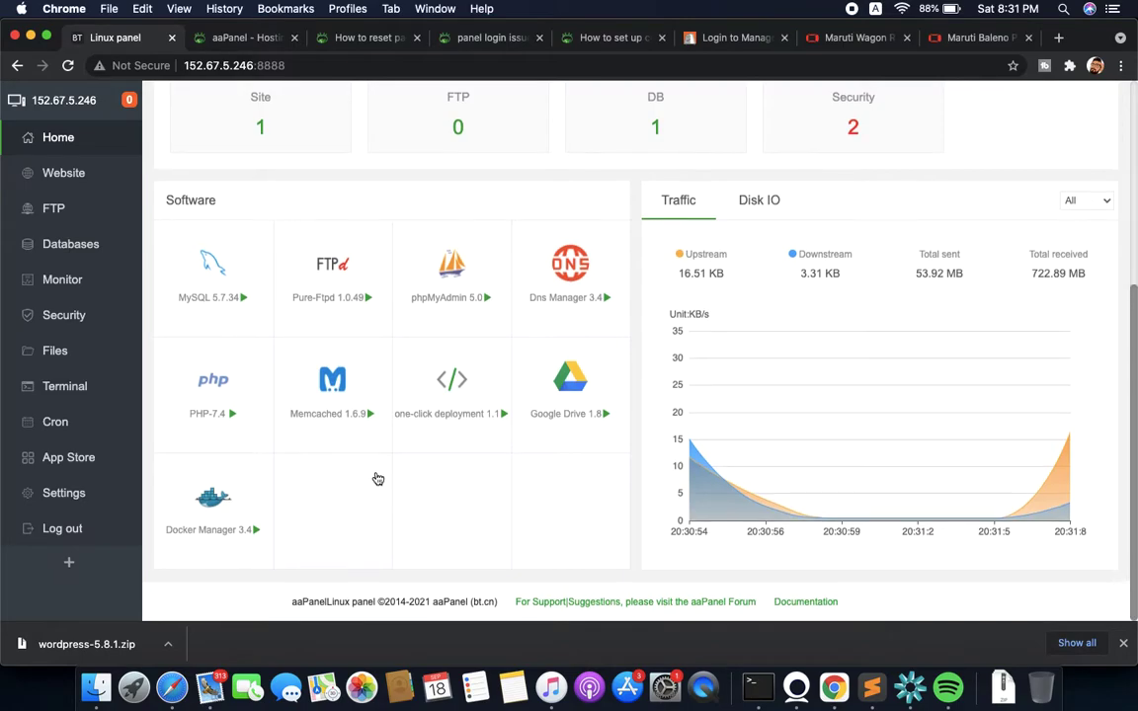
pyautogui.scroll(5, 336, 482)
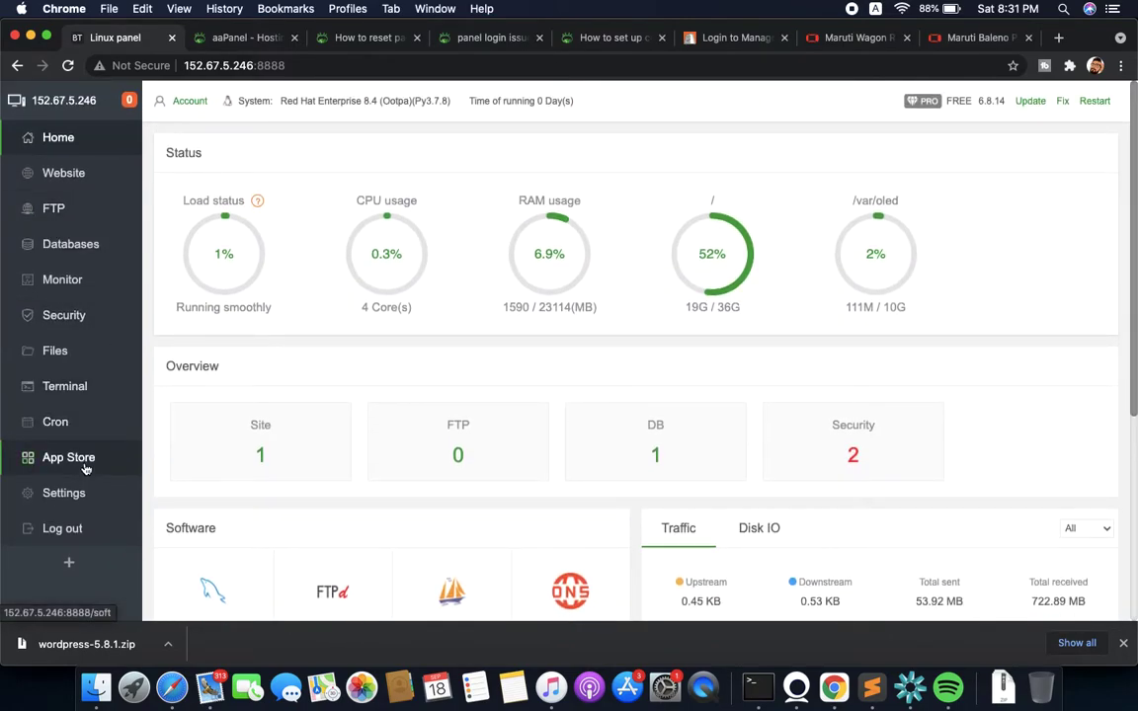
pyautogui.scroll(-5, 312, 401)
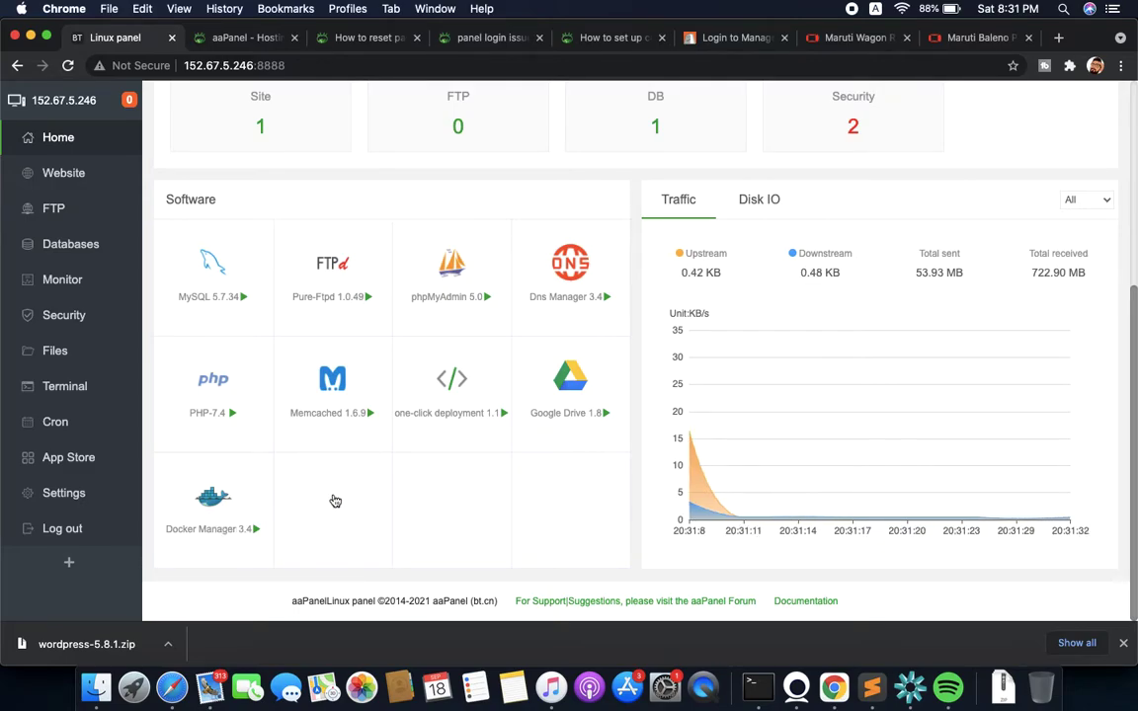
pyautogui.scroll(5, 366, 237)
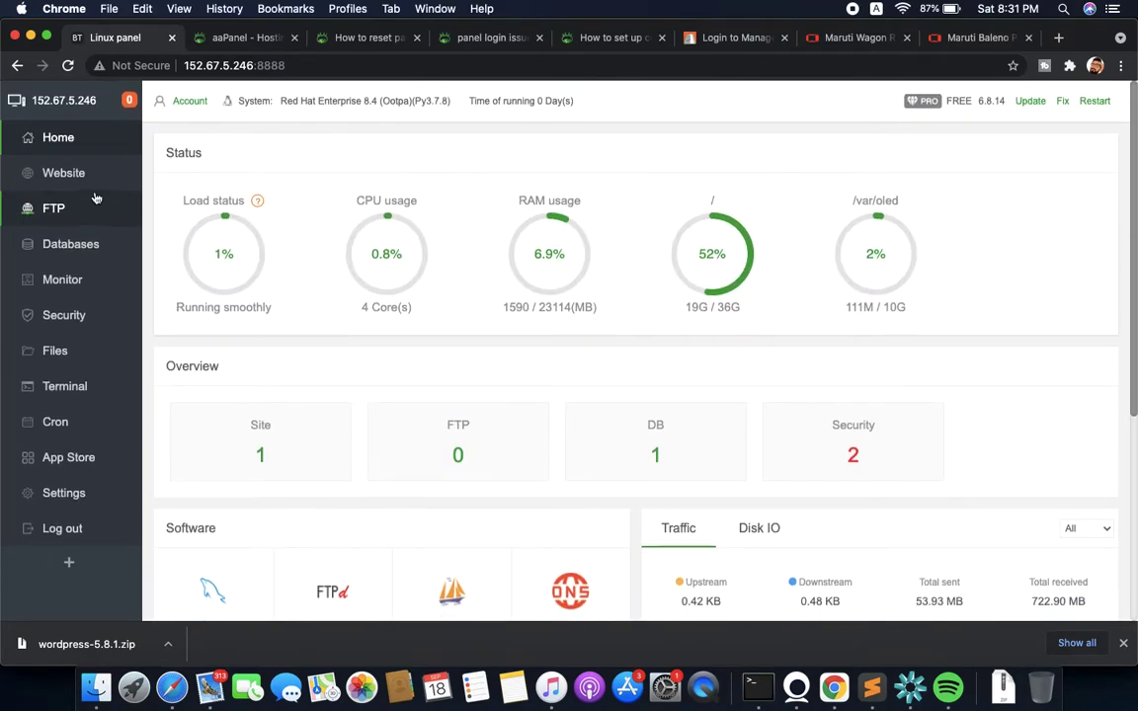
# Review the site manager and its Add site form, viewing the BigRock login page in between
pyautogui.click(63, 173)
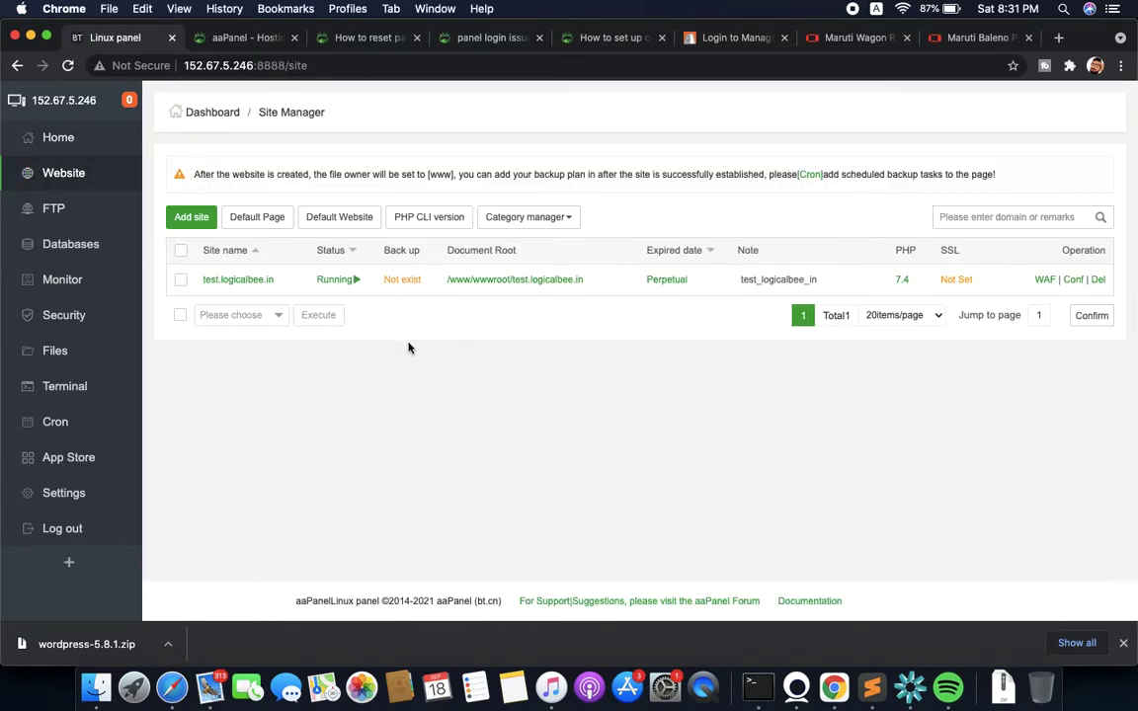
pyautogui.click(717, 40)
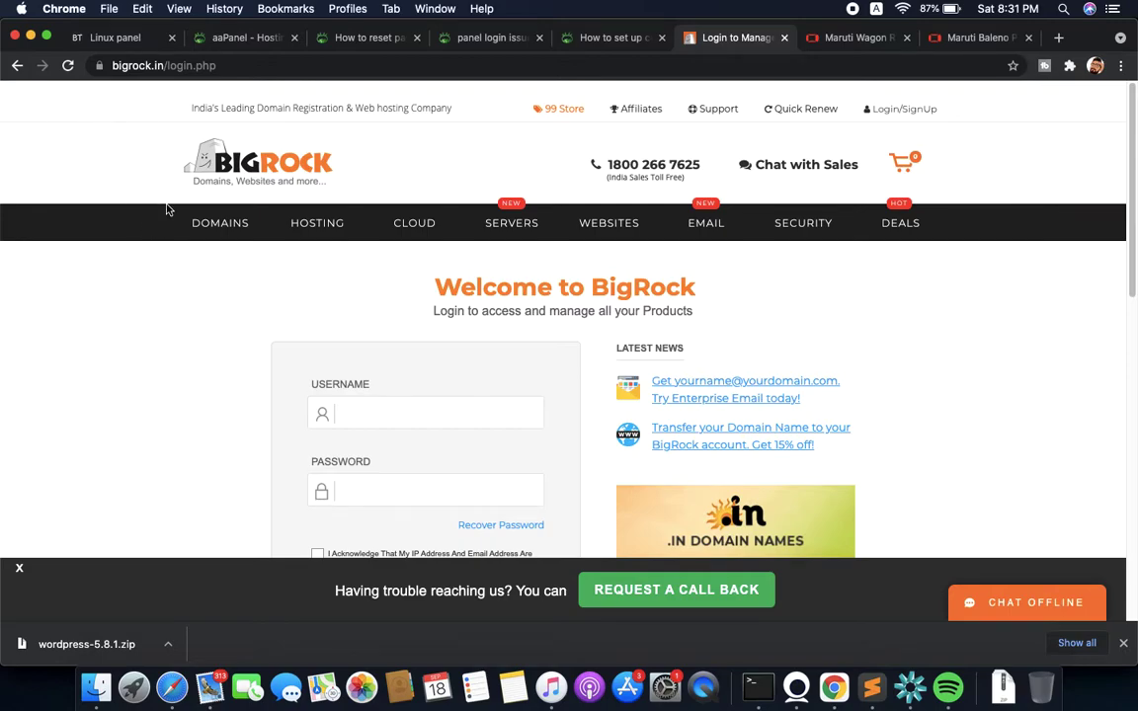
pyautogui.click(111, 39)
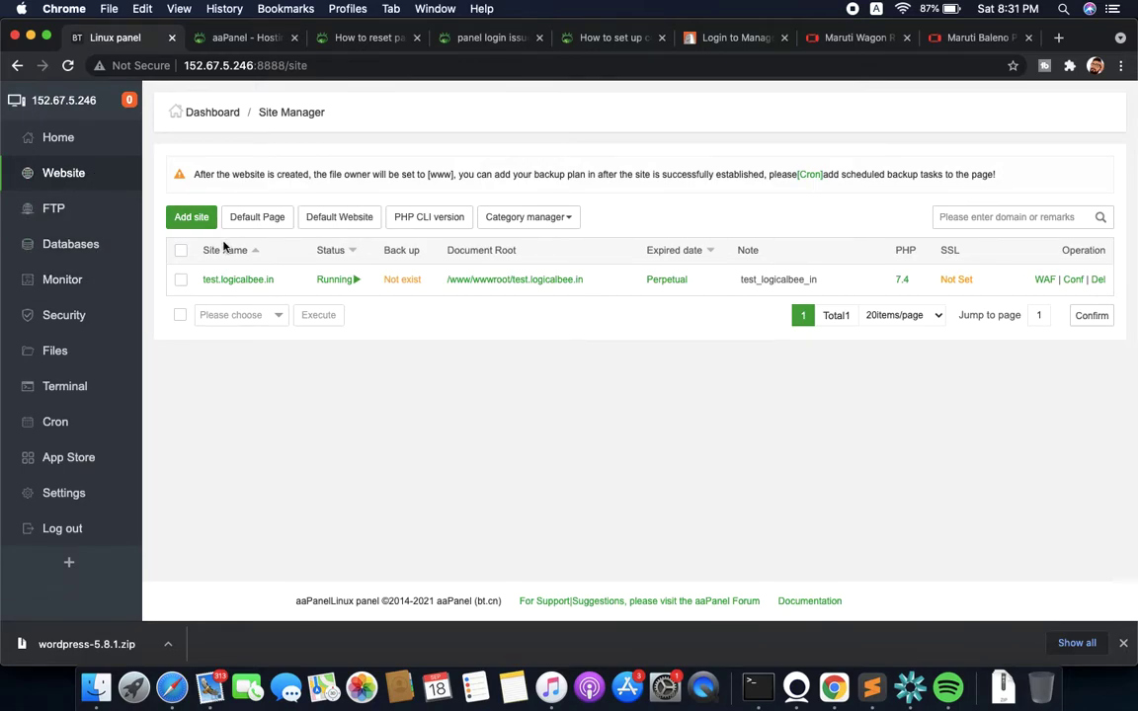
pyautogui.click(192, 217)
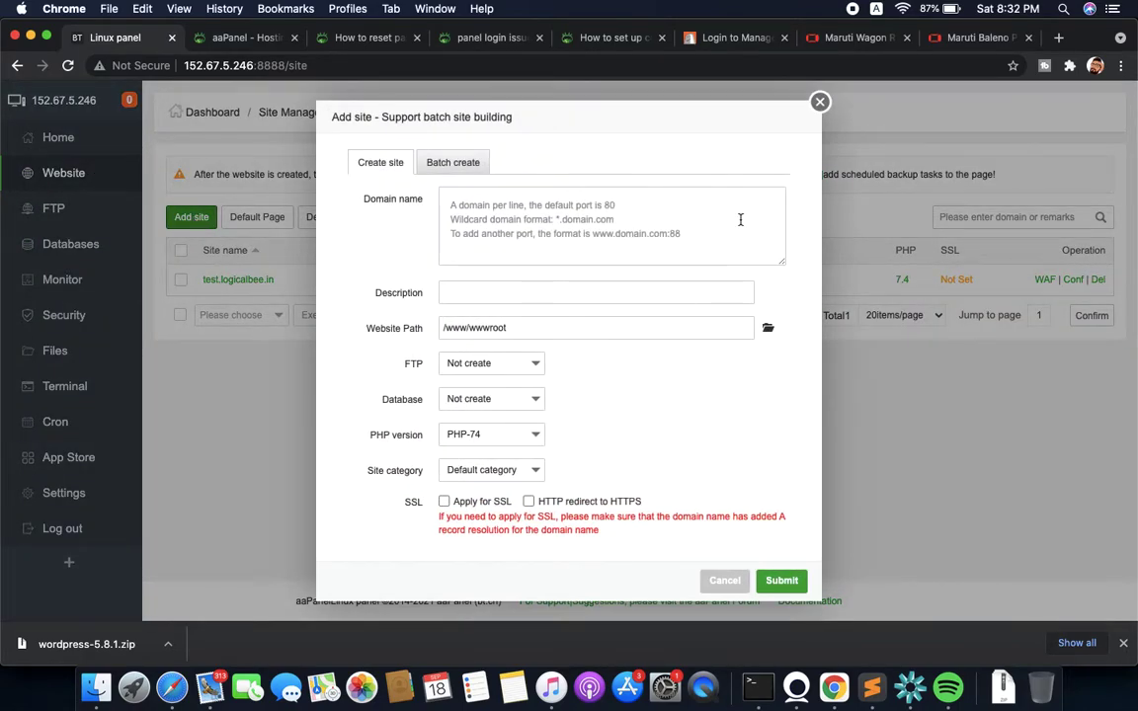
pyautogui.click(821, 104)
# Look over the FTP manager and the database manager
pyautogui.click(104, 215)
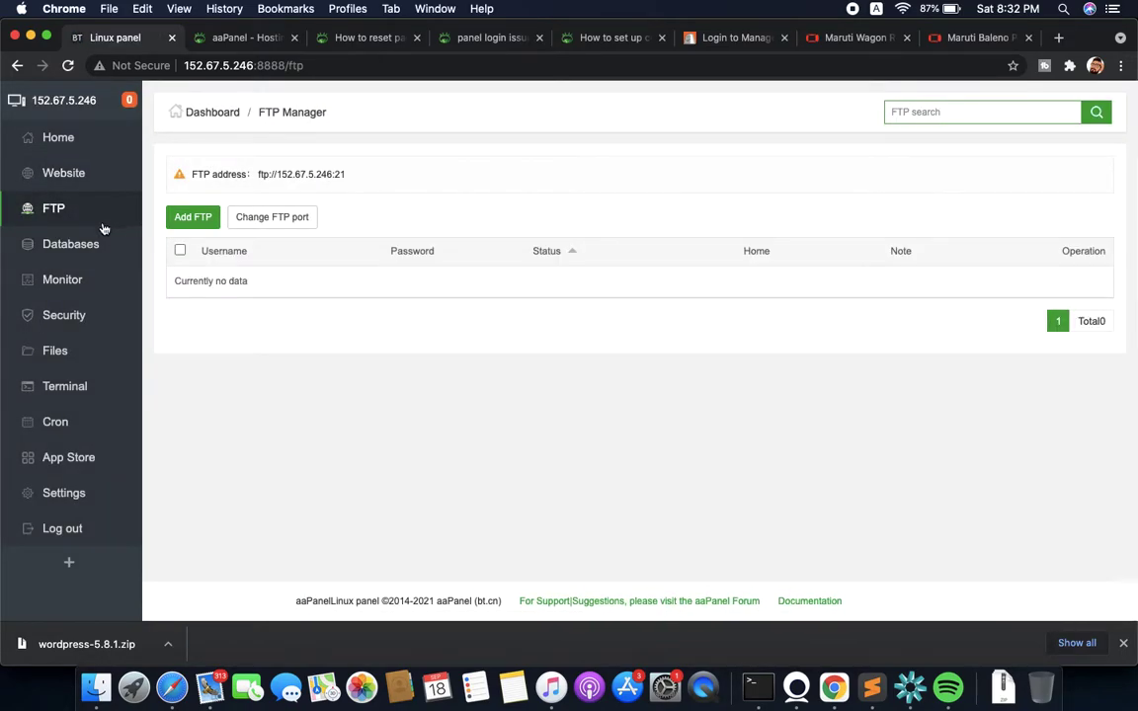
pyautogui.click(98, 246)
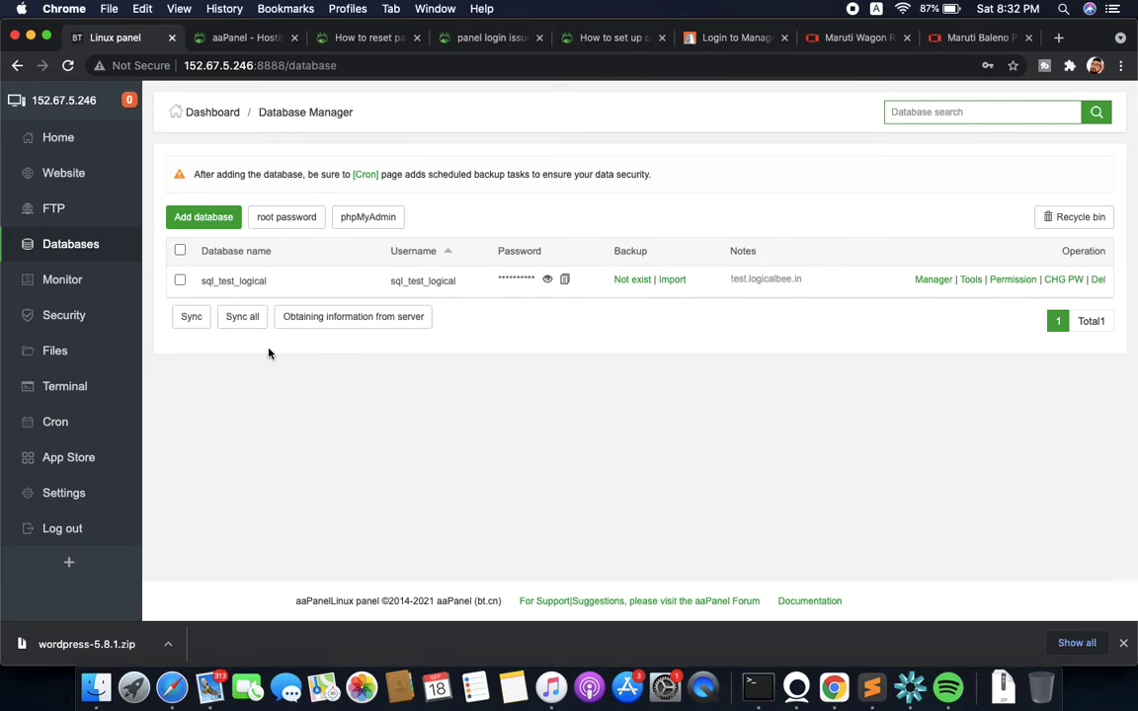
# Examine the system monitor's load, CPU, memory, disk I/O and network I/O charts
pyautogui.click(77, 287)
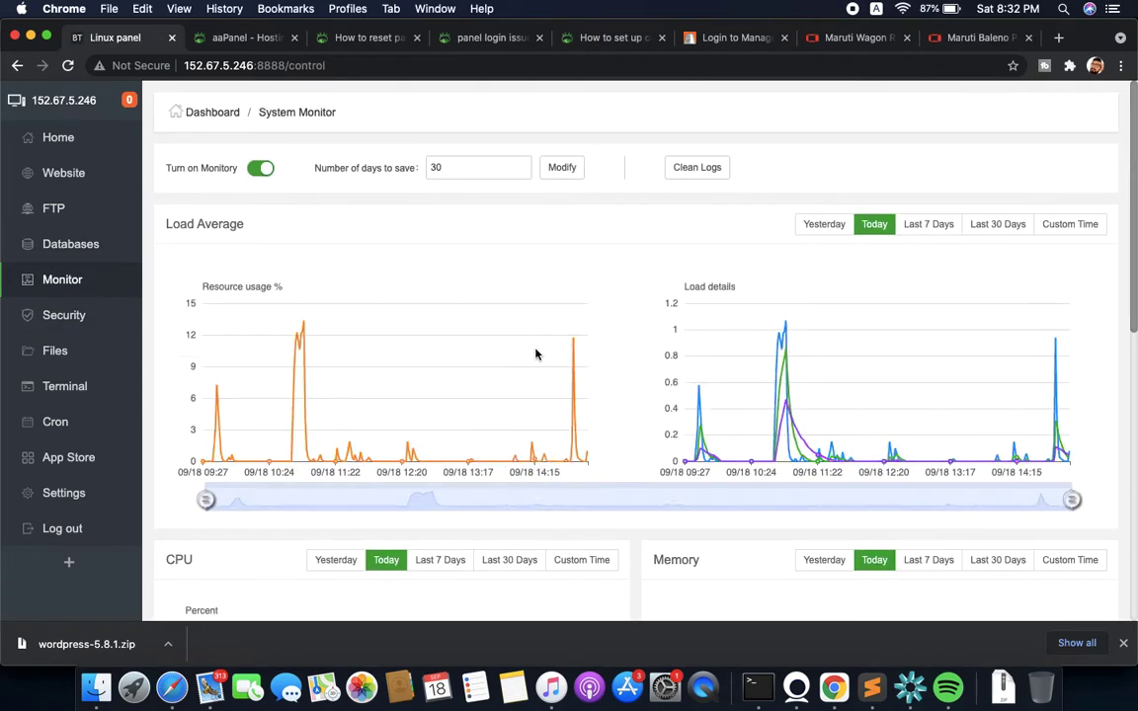
pyautogui.scroll(-10, 690, 408)
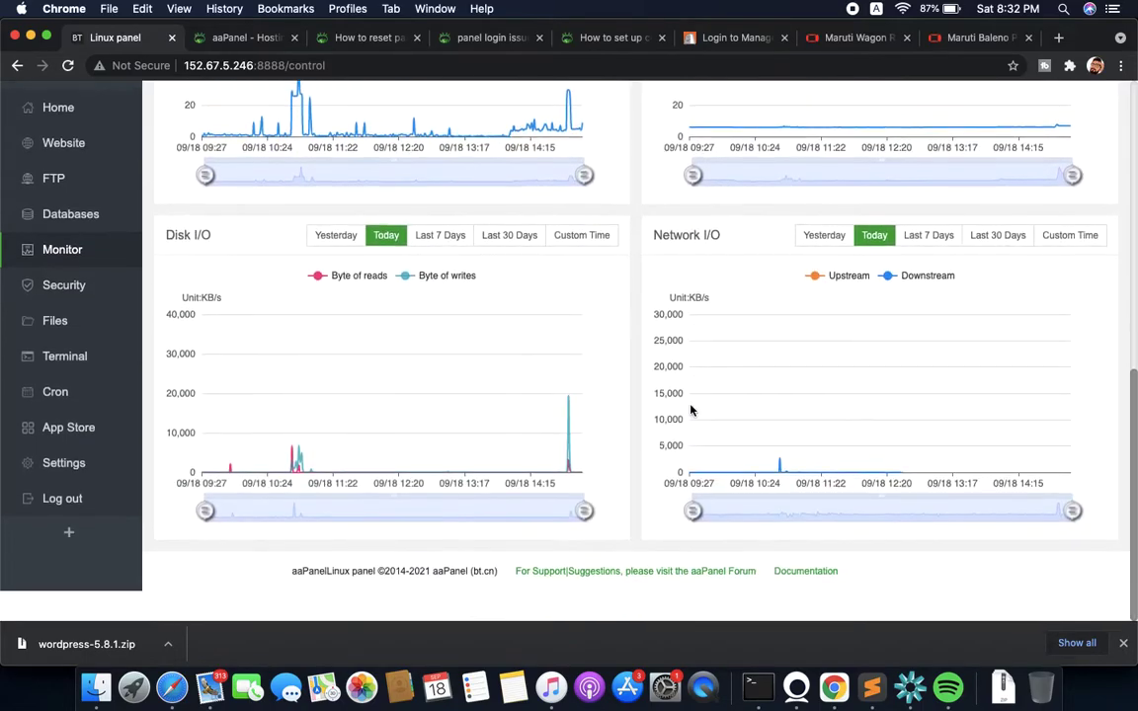
pyautogui.scroll(10, 691, 408)
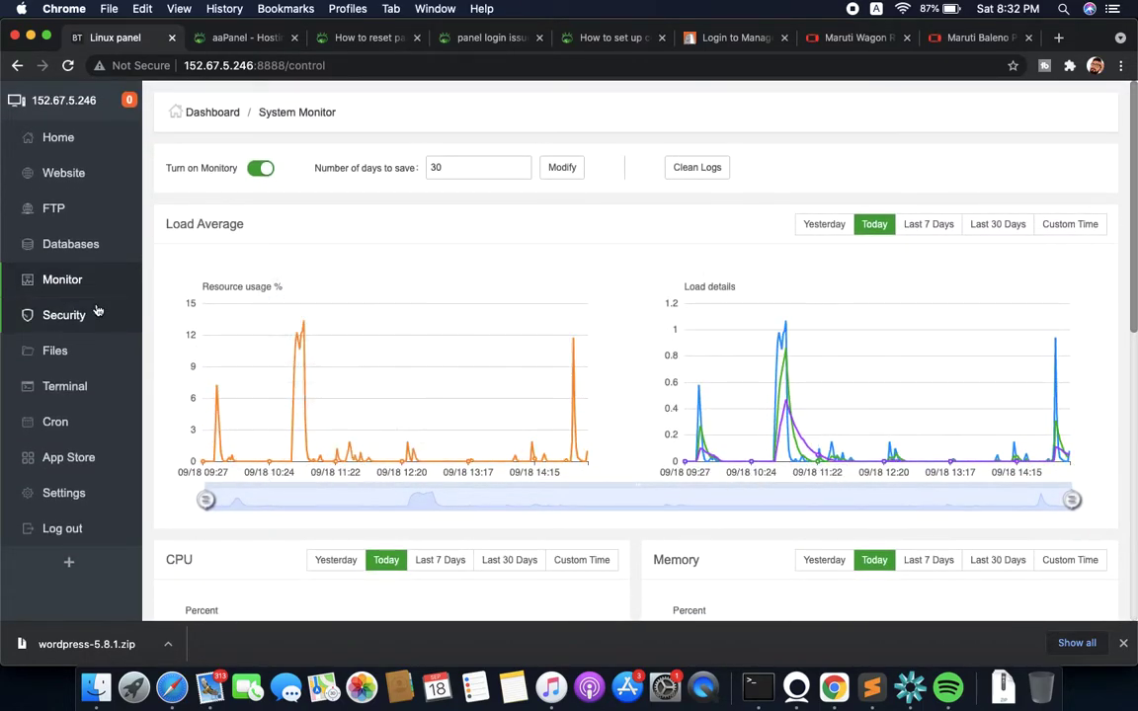
# Review the system security settings, including the firewall port rules and the panel execution logs
pyautogui.click(79, 317)
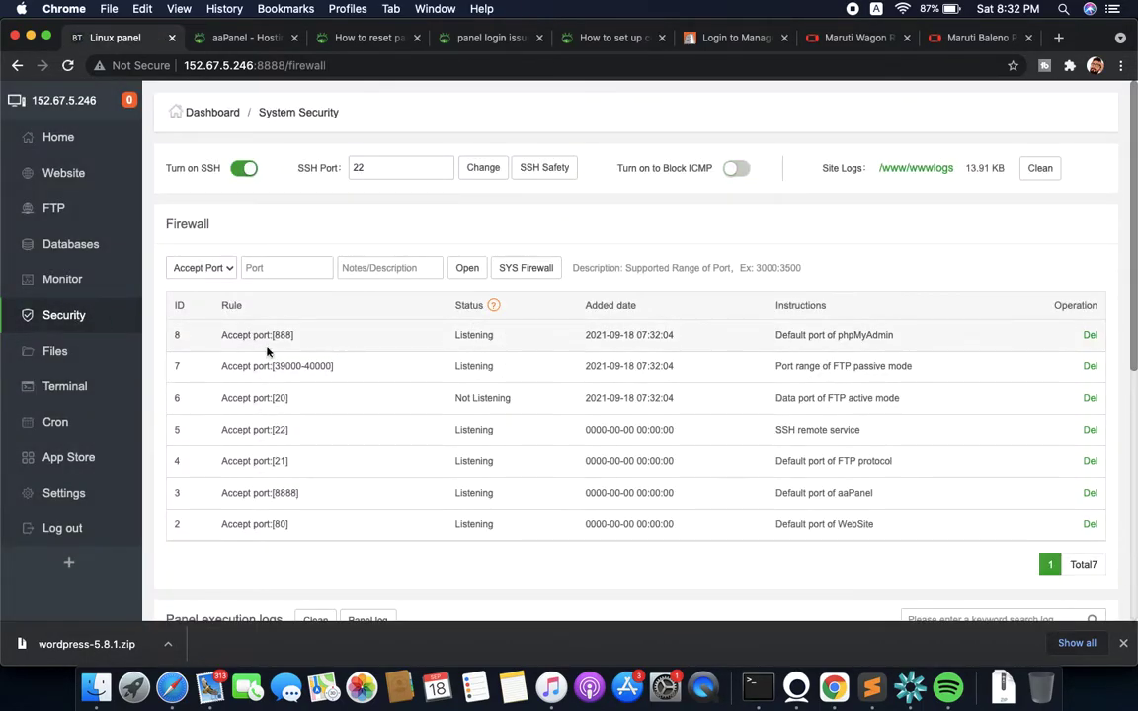
pyautogui.scroll(-2, 389, 460)
pyautogui.scroll(2, 389, 461)
pyautogui.scroll(-8, 388, 461)
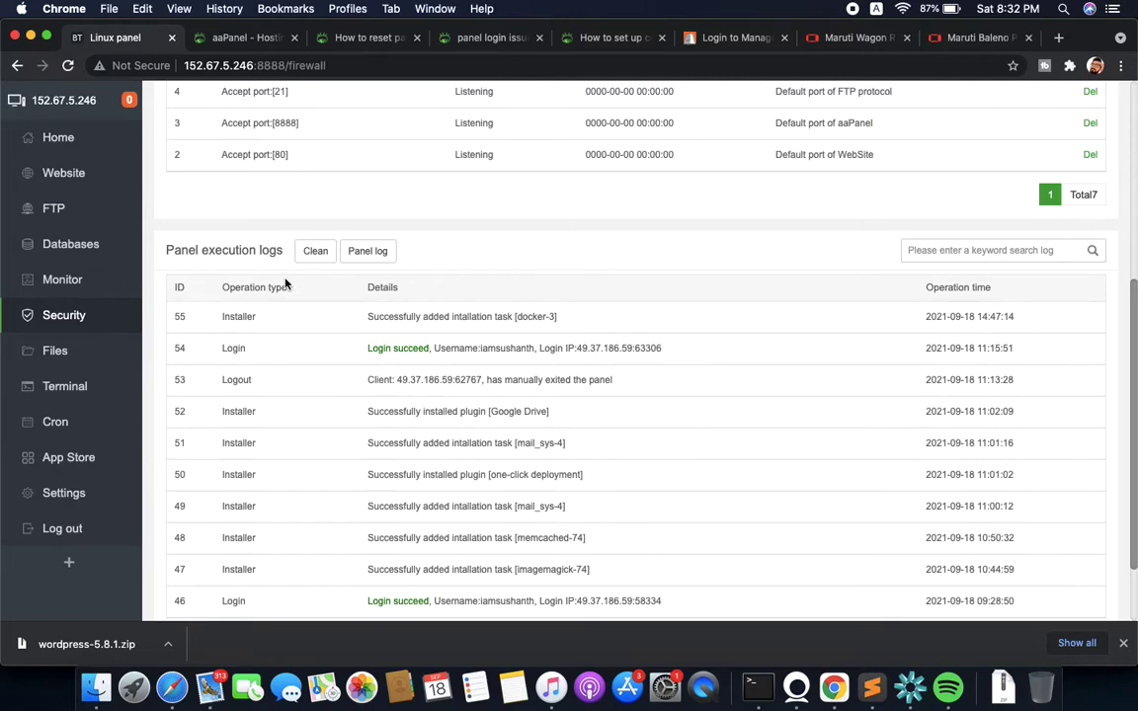
# Open the test.logicalbee.in folder in the file manager and browse its WordPress files
pyautogui.click(75, 352)
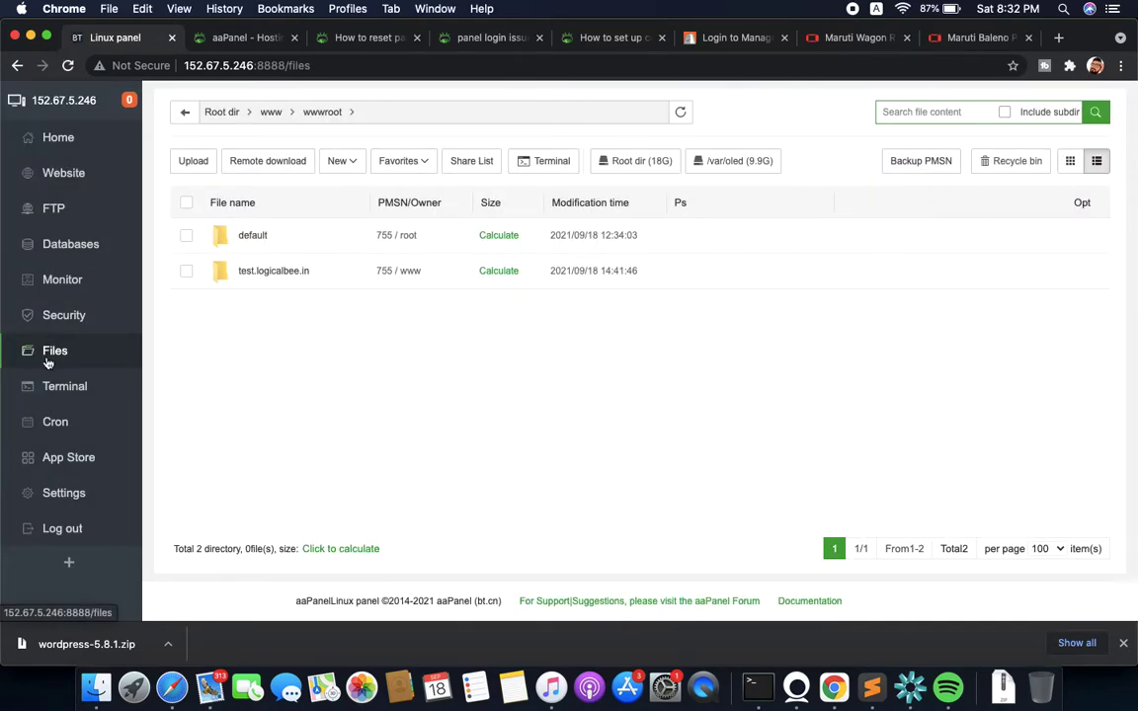
pyautogui.click(269, 275)
pyautogui.scroll(-10, 341, 432)
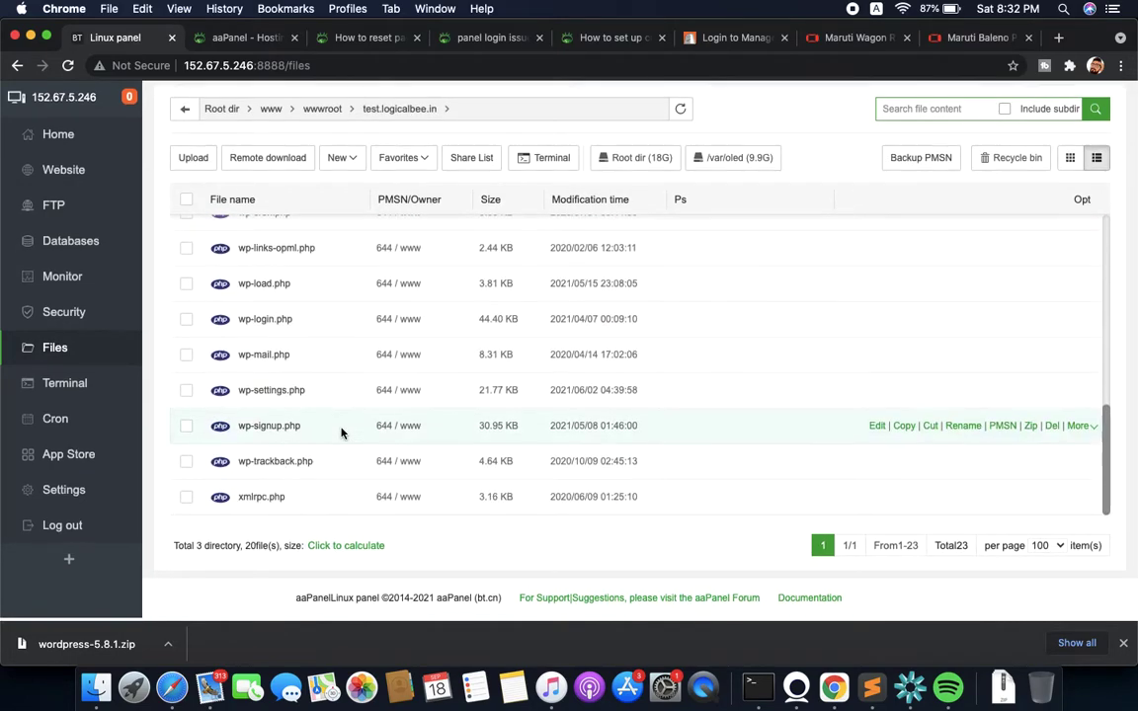
pyautogui.scroll(10, 342, 432)
pyautogui.scroll(-10, 273, 422)
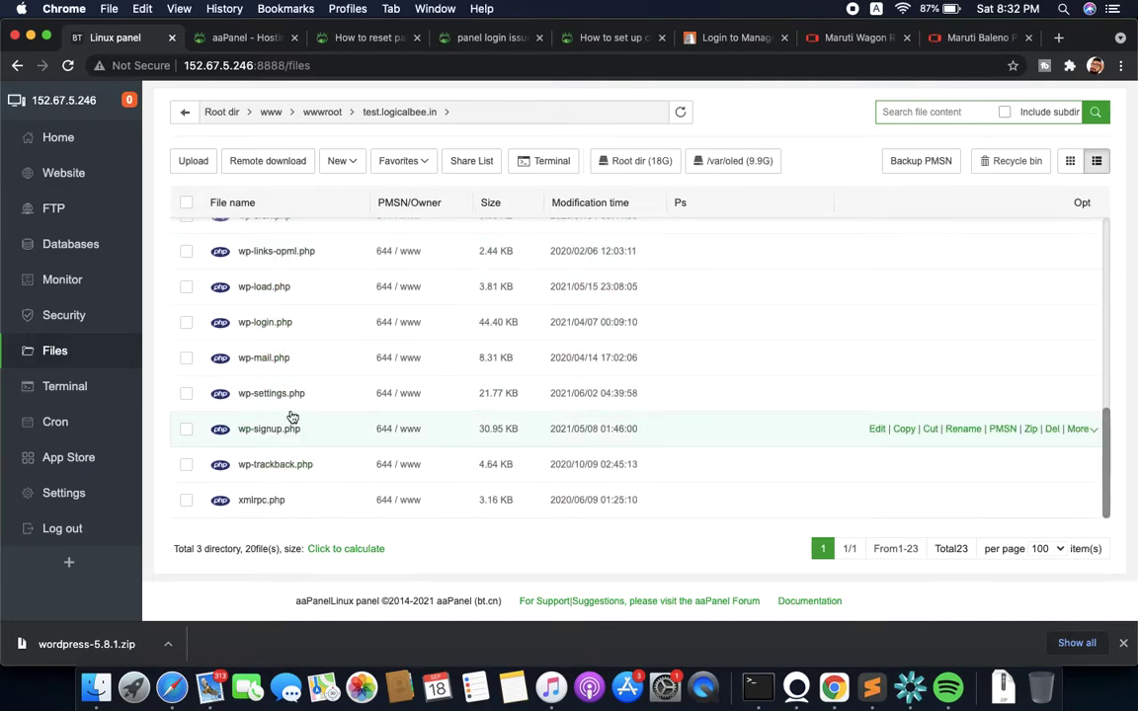
# Open the server terminal and view its SSH login form
pyautogui.click(77, 388)
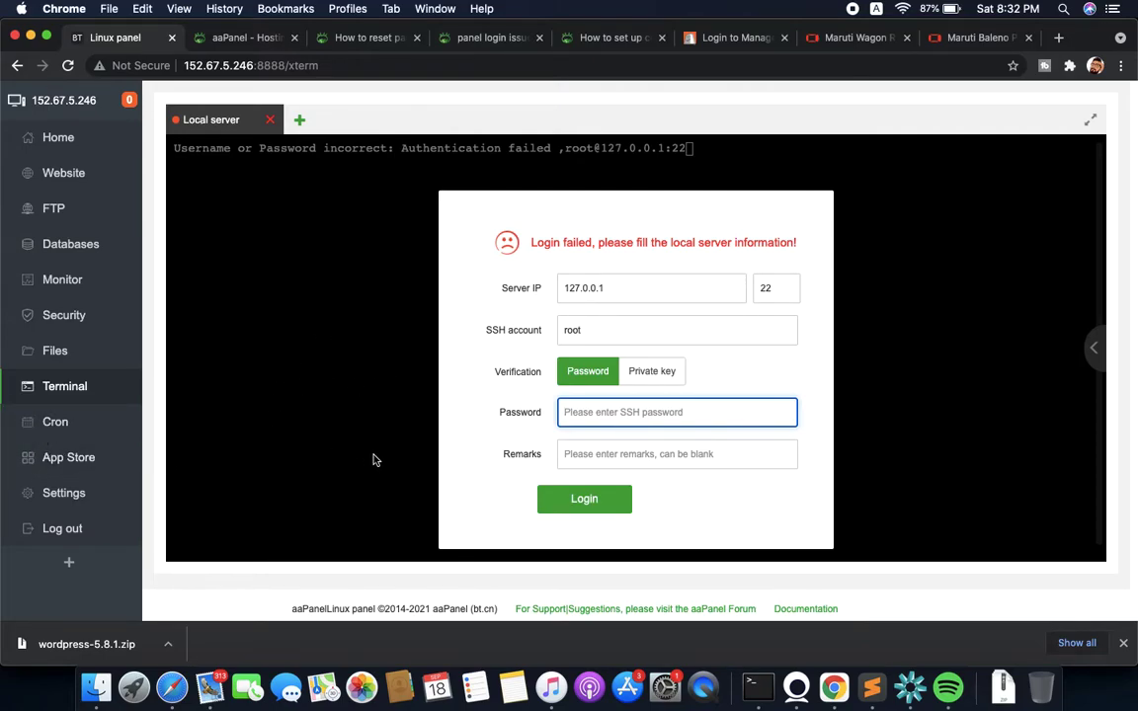
pyautogui.scroll(-1, 287, 456)
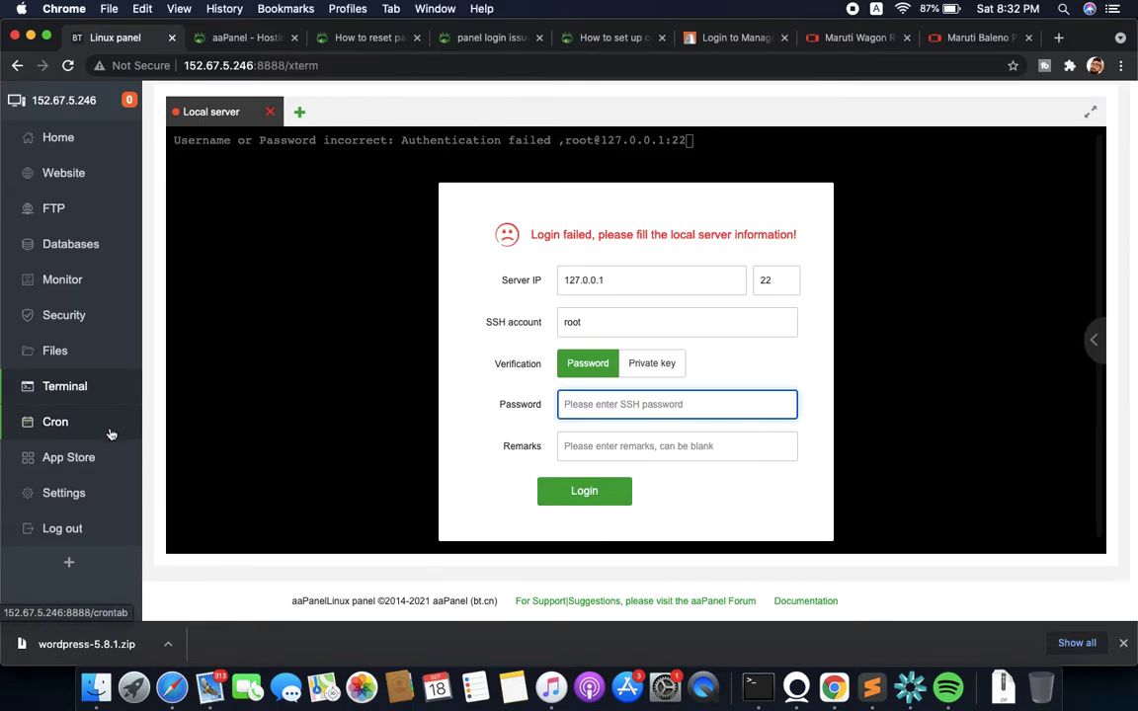
# Open the cron job form and view the available task types without changing the selection
pyautogui.click(96, 427)
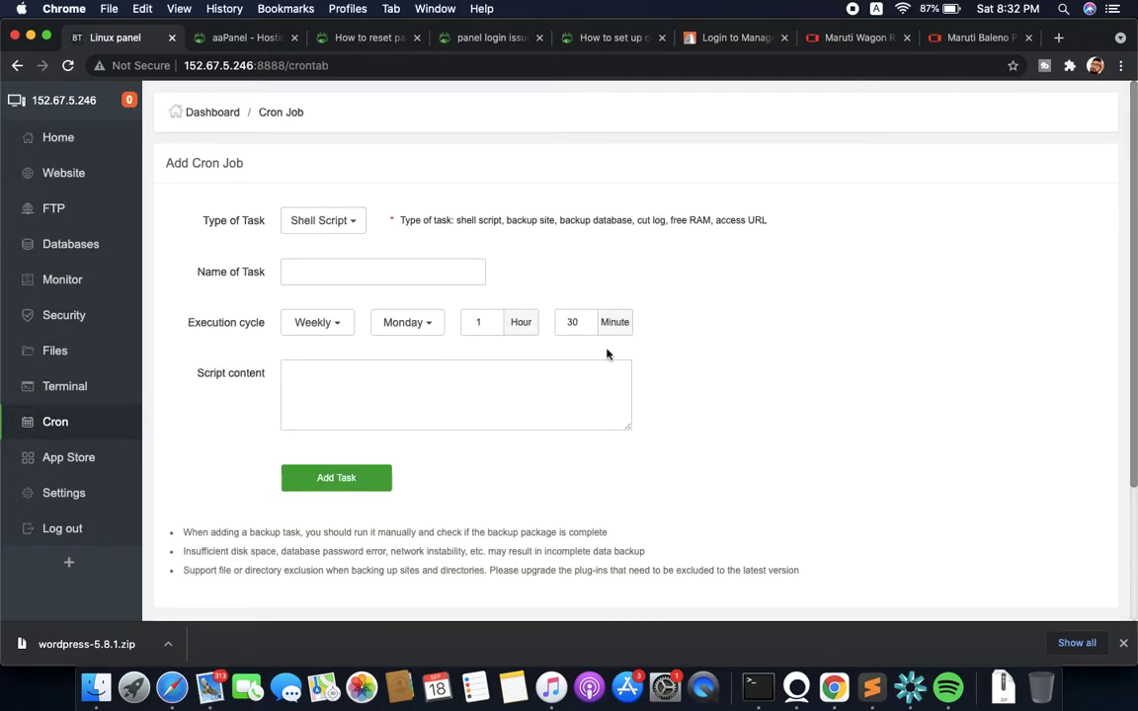
pyautogui.click(318, 221)
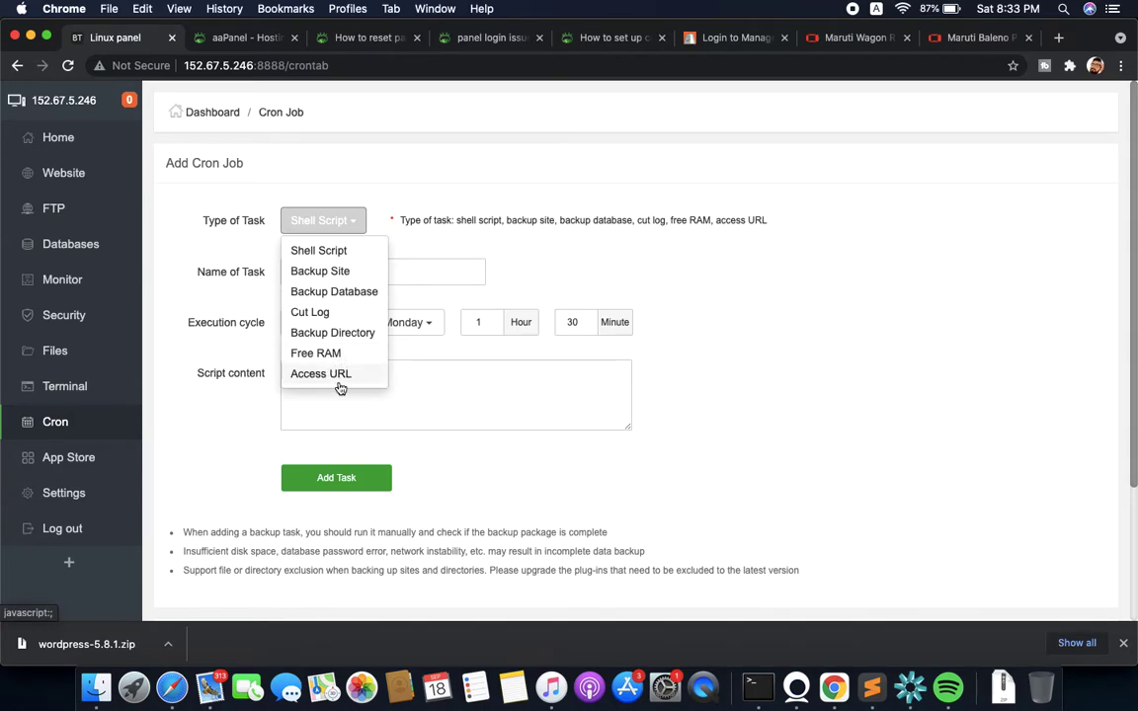
pyautogui.click(455, 405)
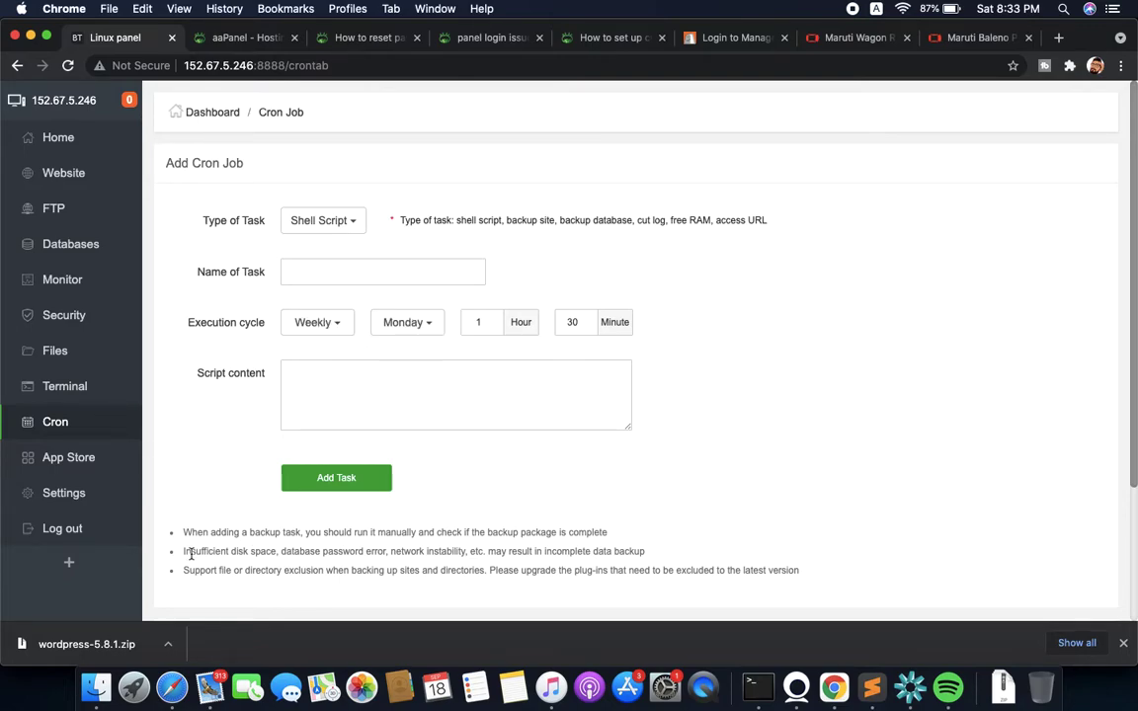
# Open the aaPanel app store and highlight the Openlitespeed entry in the software list
pyautogui.click(95, 459)
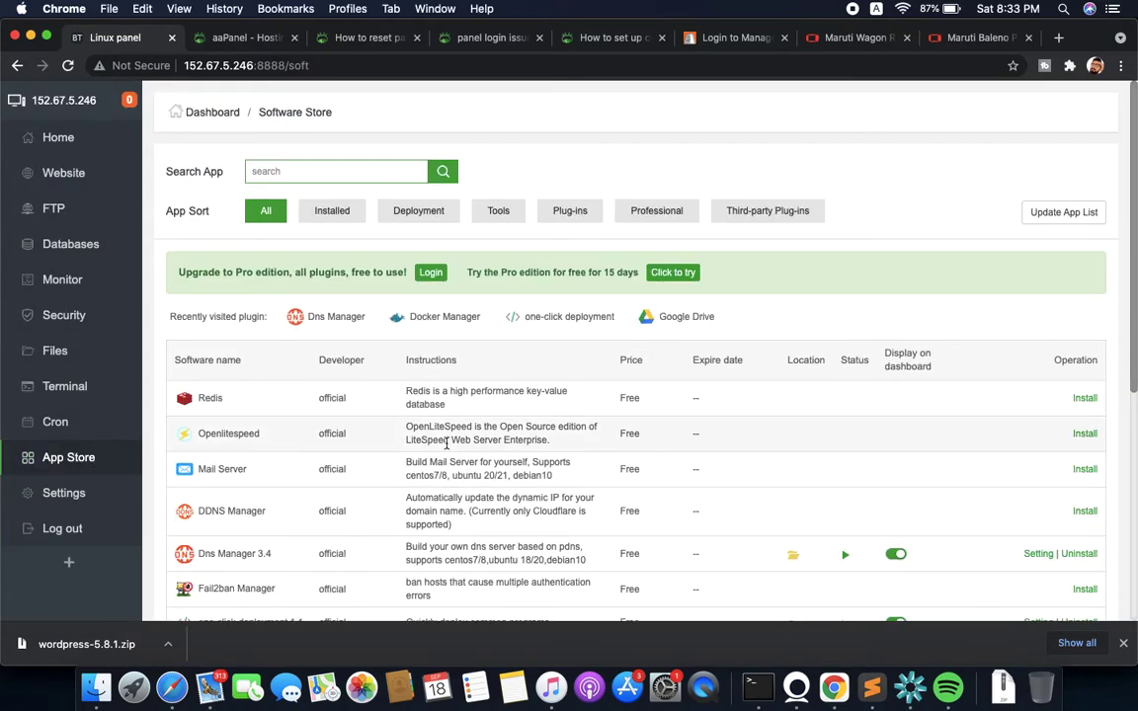
pyautogui.moveTo(199, 433); pyautogui.dragTo(267, 437)
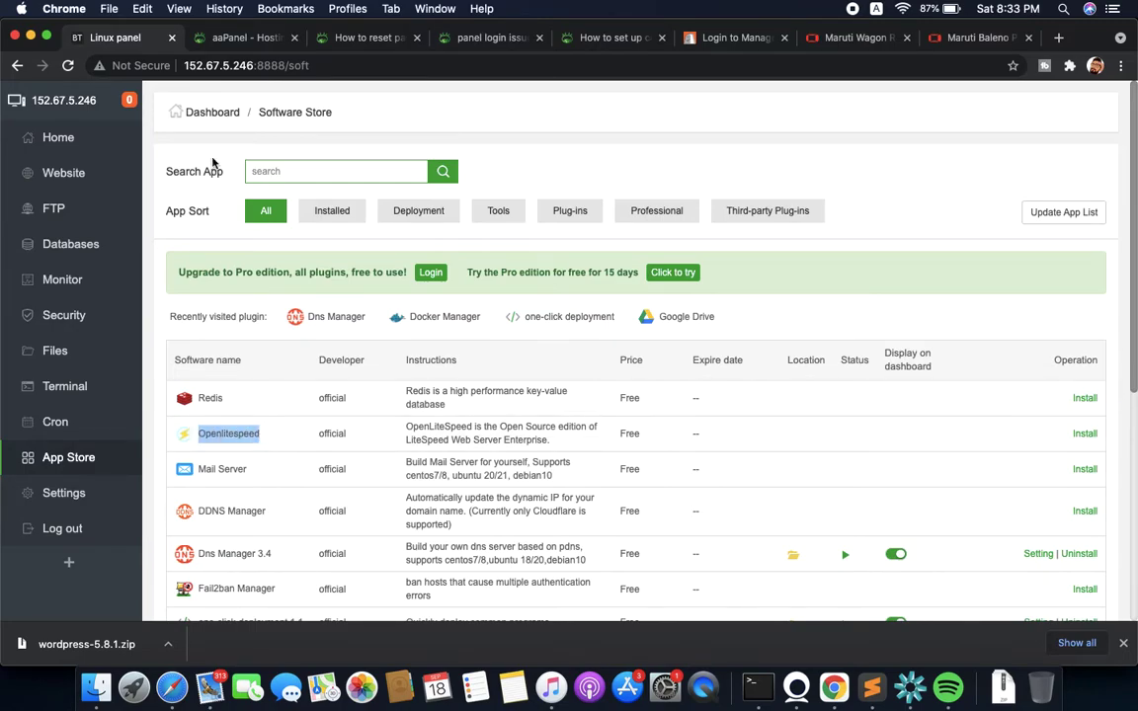
# Switch to Safari, check the Oracle Cloud instances list, and browse the feature sections of the aaPanel website
pyautogui.click(172, 688)
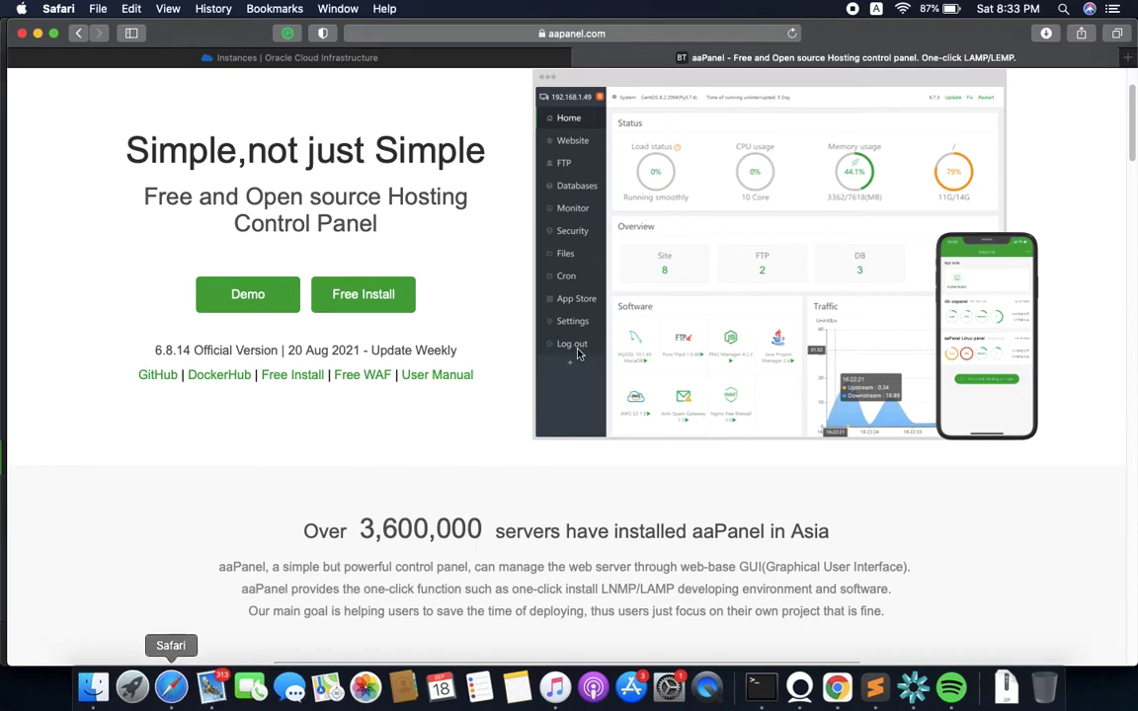
pyautogui.click(280, 58)
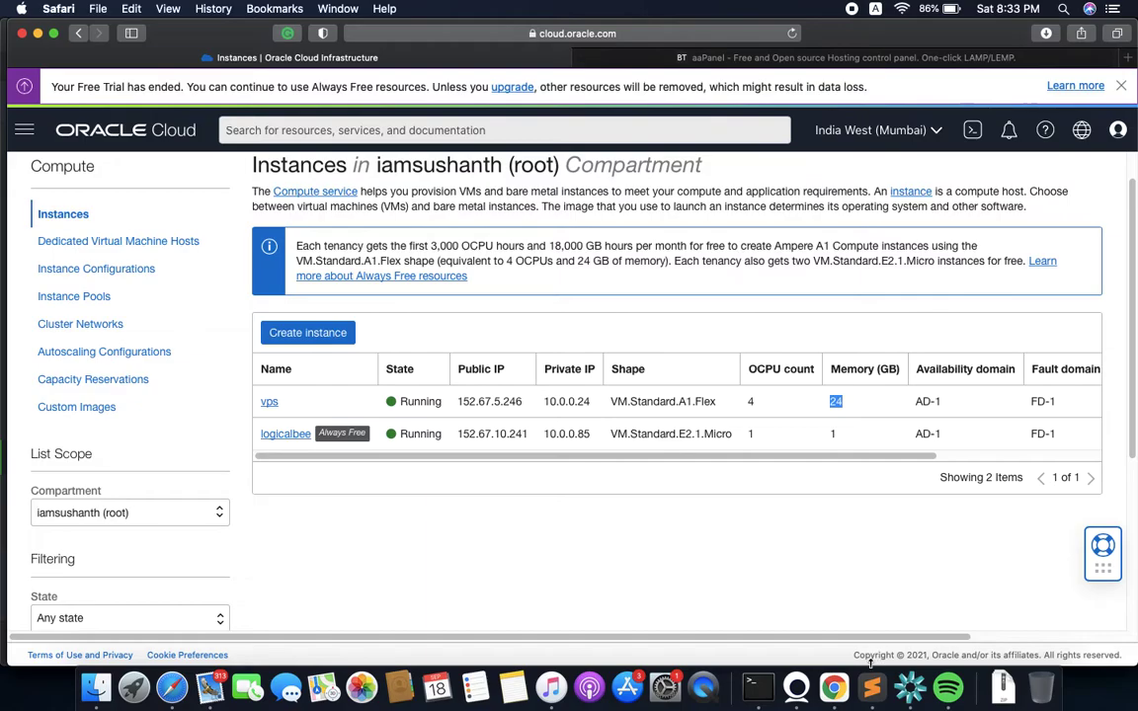
pyautogui.click(796, 60)
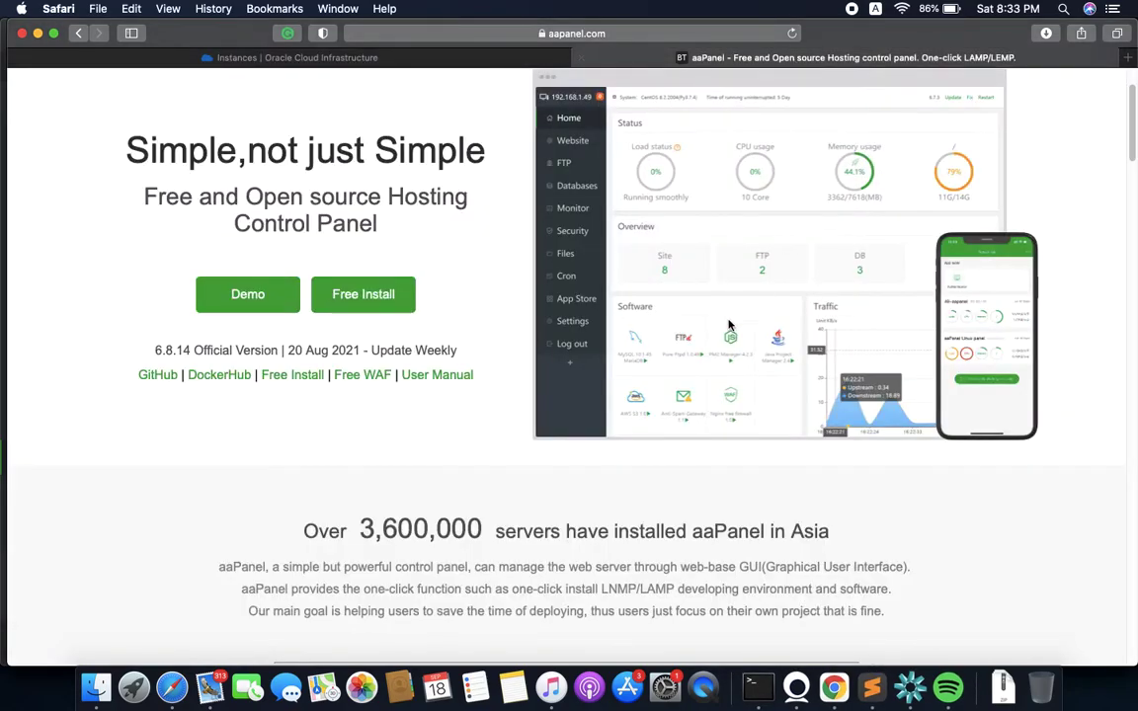
pyautogui.scroll(2, 382, 370)
pyautogui.scroll(-15, 382, 371)
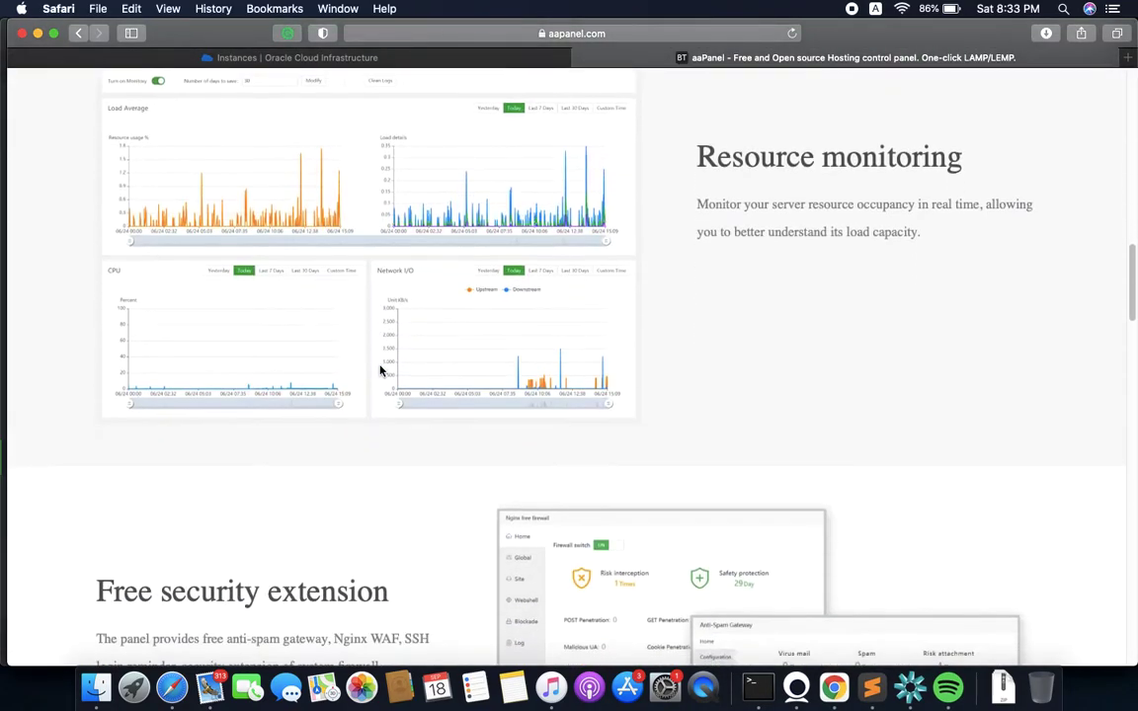
pyautogui.scroll(5, 381, 370)
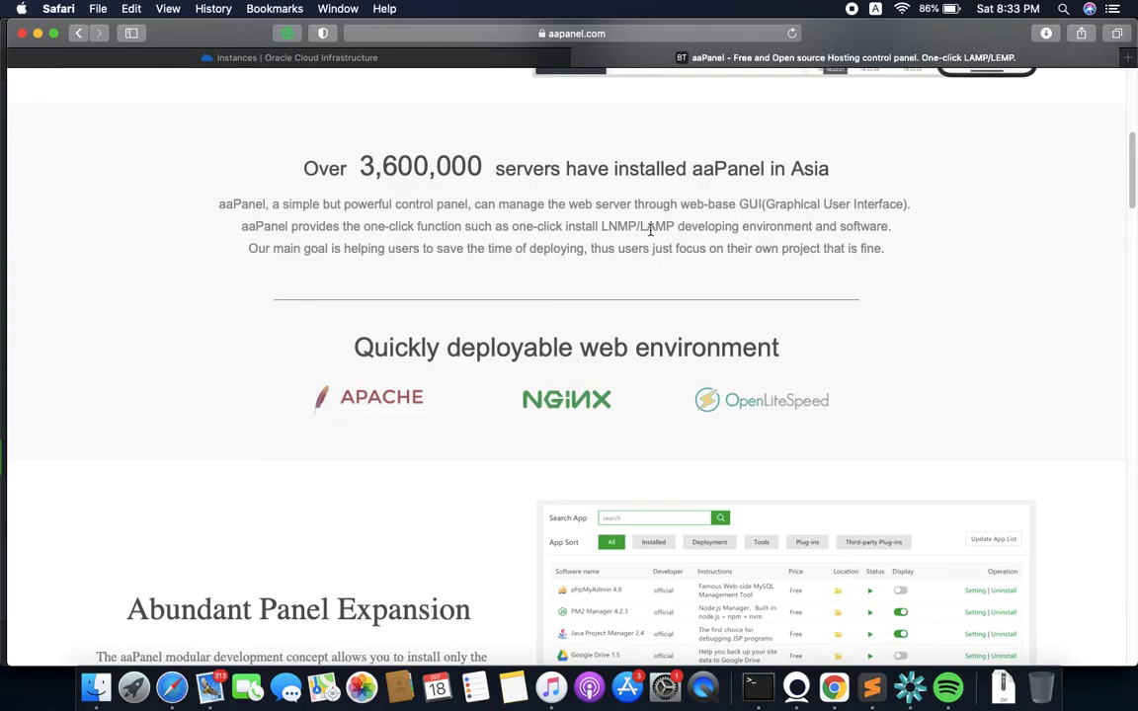
# Switch back to Chrome and look through the plugins offered in the app store's software list
pyautogui.click(834, 688)
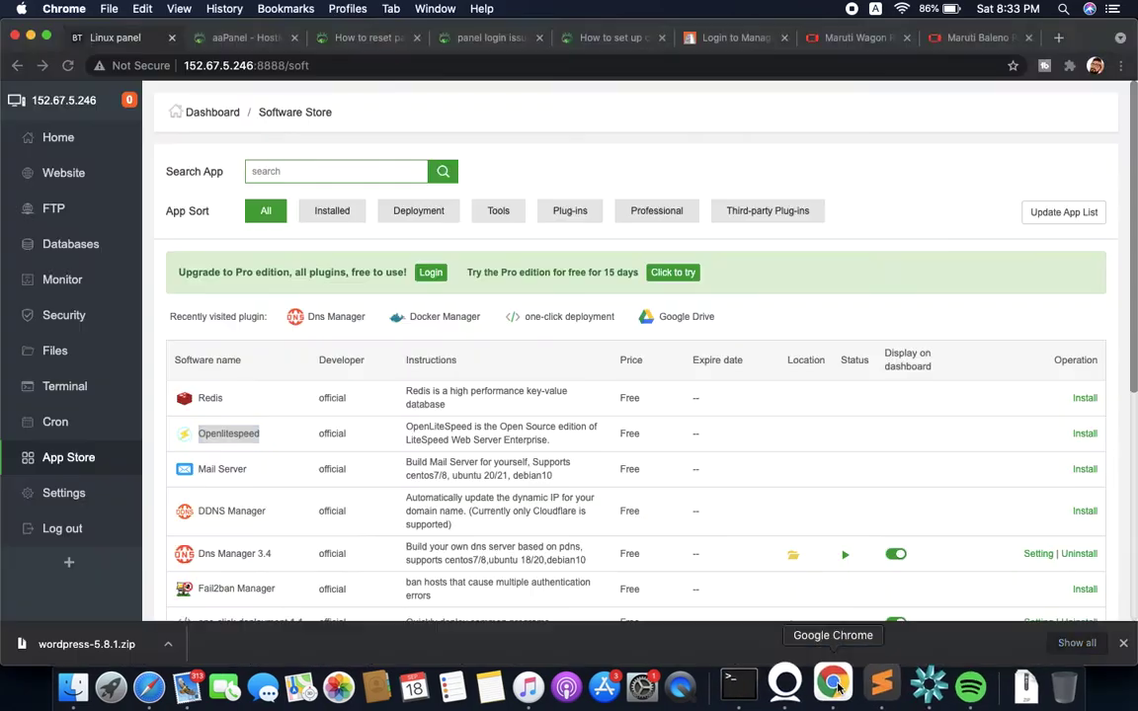
pyautogui.scroll(-10, 327, 497)
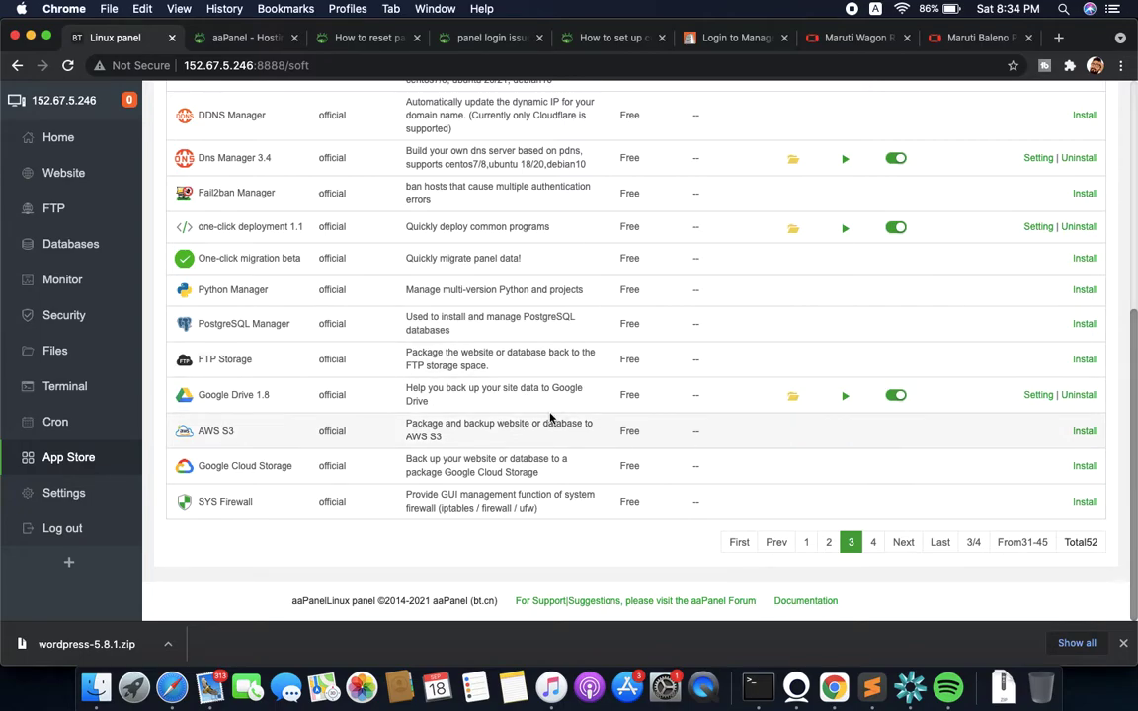
pyautogui.scroll(10, 554, 424)
pyautogui.scroll(-2, 433, 456)
pyautogui.scroll(3, 296, 346)
# Open the panel's home dashboard and review the server status, overview and installed software
pyautogui.click(77, 137)
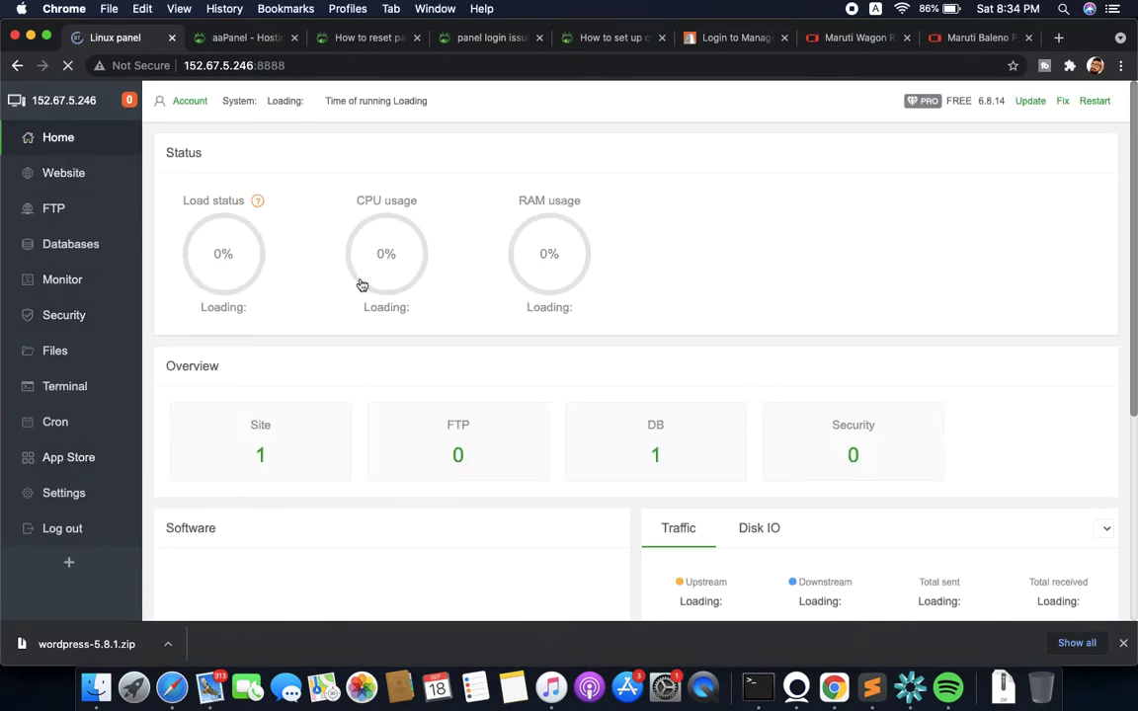
pyautogui.scroll(-4, 341, 264)
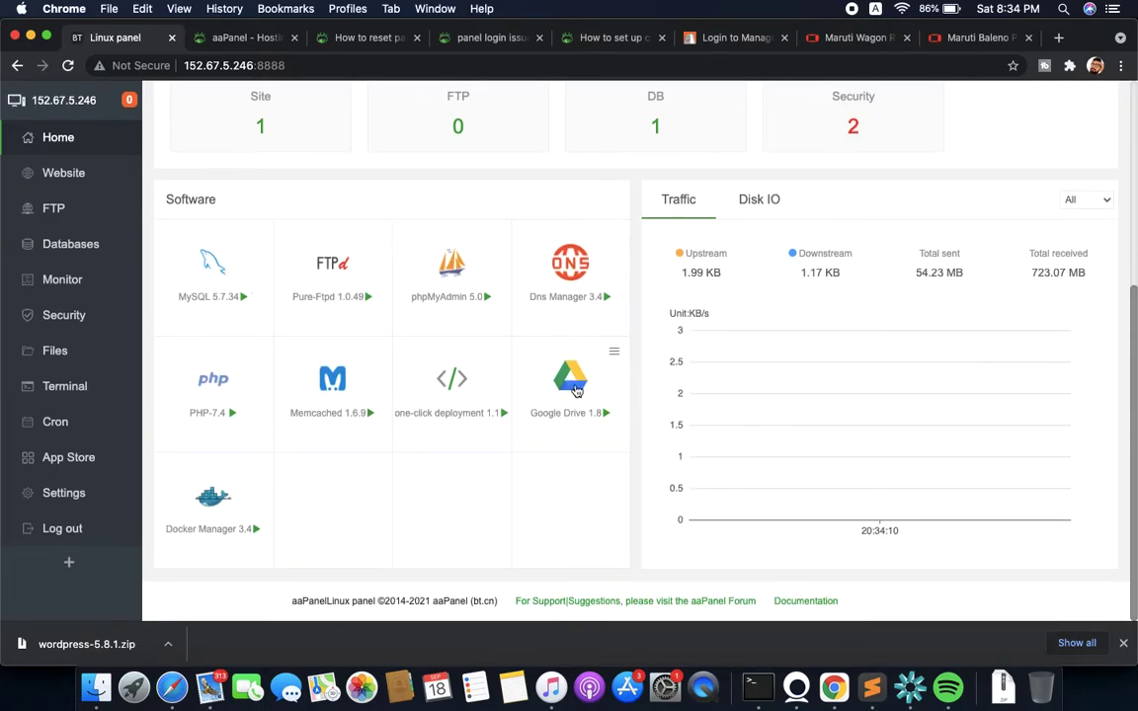
pyautogui.scroll(4, 531, 447)
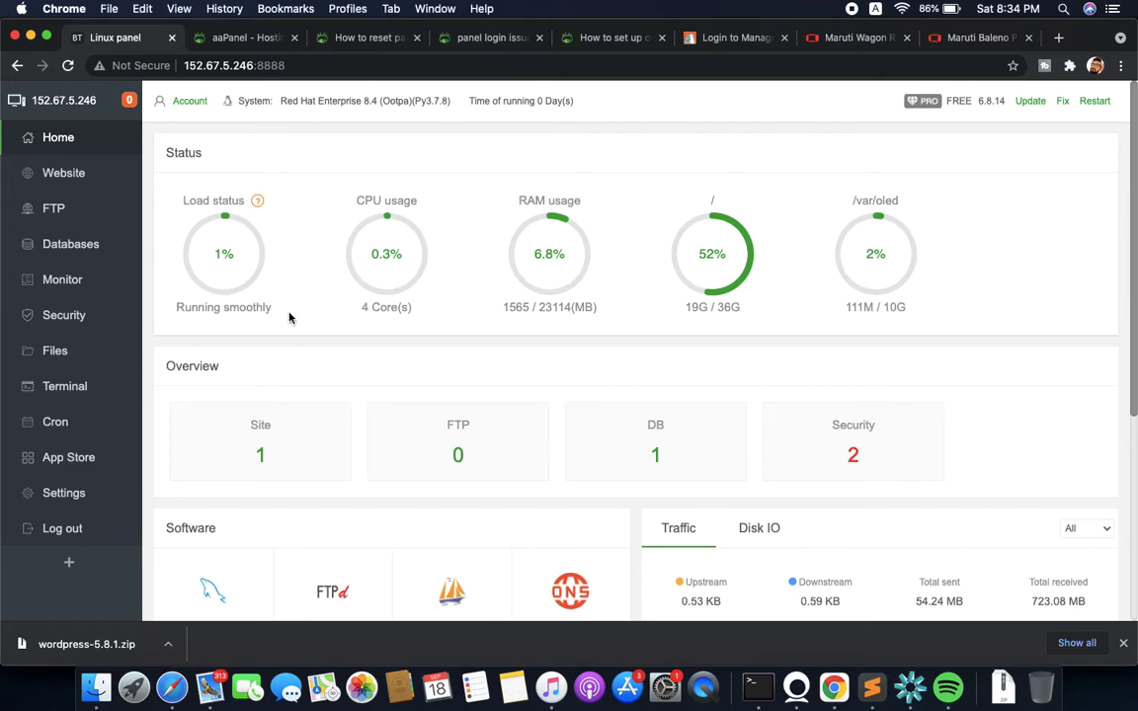
pyautogui.scroll(-3, 485, 330)
pyautogui.scroll(3, 485, 330)
# Switch to Safari and open the form for creating a compute instance from the Oracle Cloud instances page
pyautogui.click(175, 697)
pyautogui.scroll(10, 174, 338)
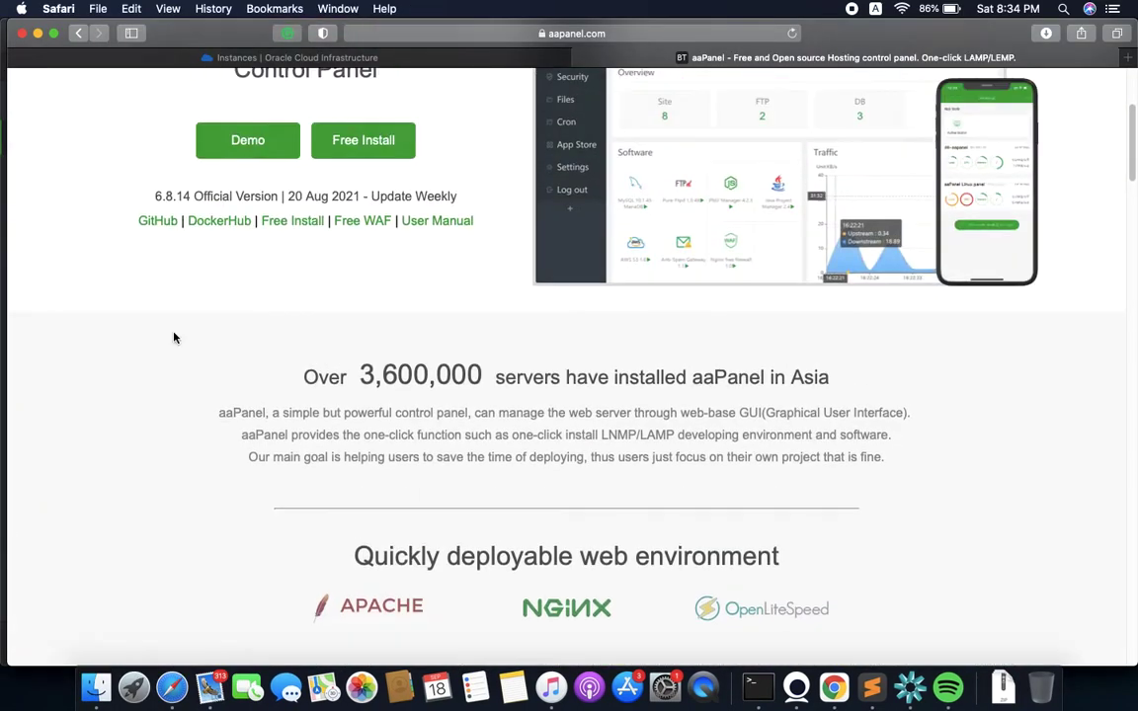
pyautogui.click(296, 57)
pyautogui.click(307, 336)
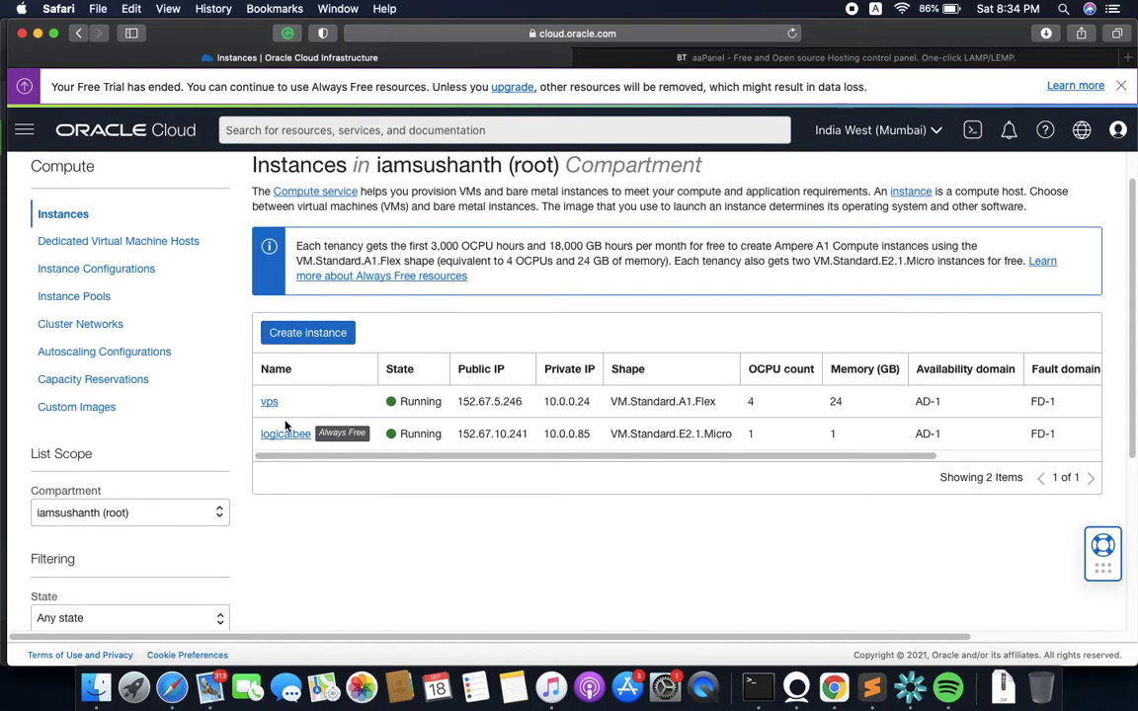
pyautogui.click(299, 332)
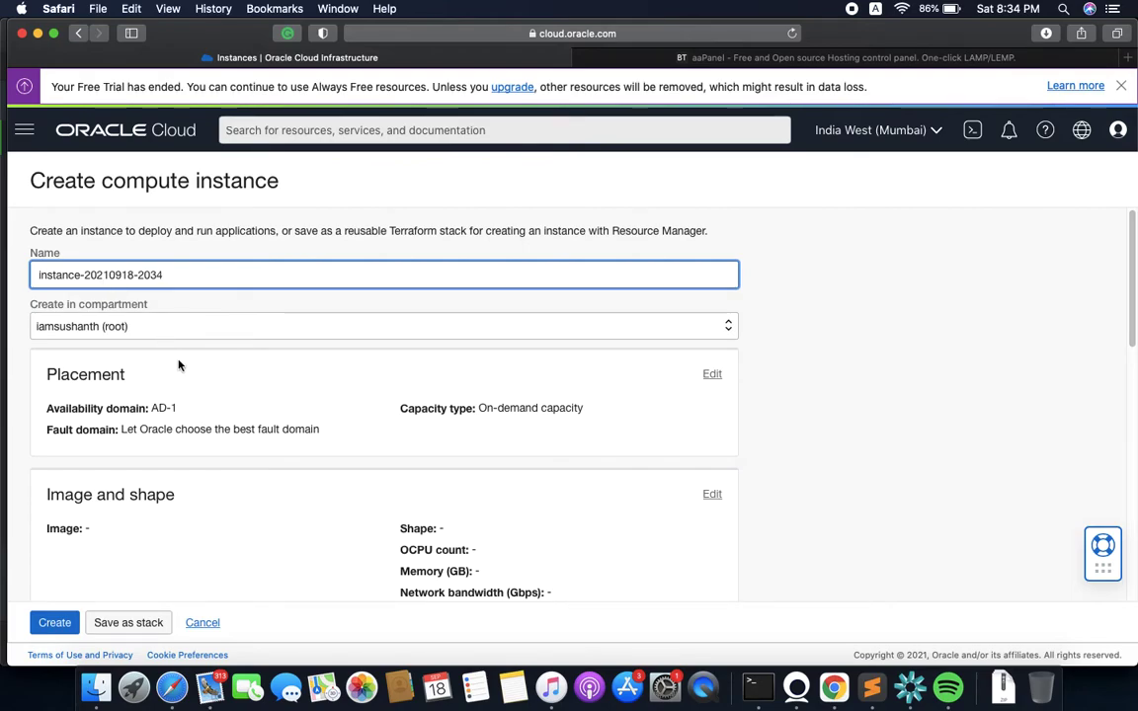
# Review the placement and networking sections of the instance form and expand the image and shape settings
pyautogui.scroll(-3, 179, 365)
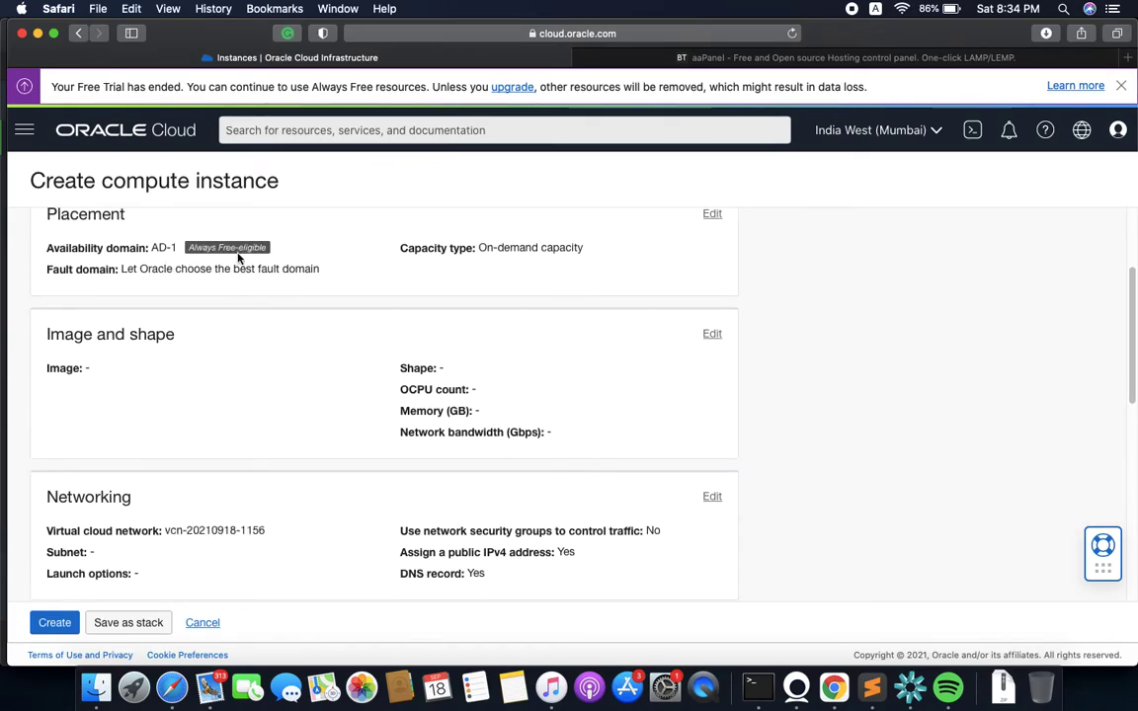
pyautogui.scroll(-5, 297, 272)
pyautogui.scroll(2, 682, 287)
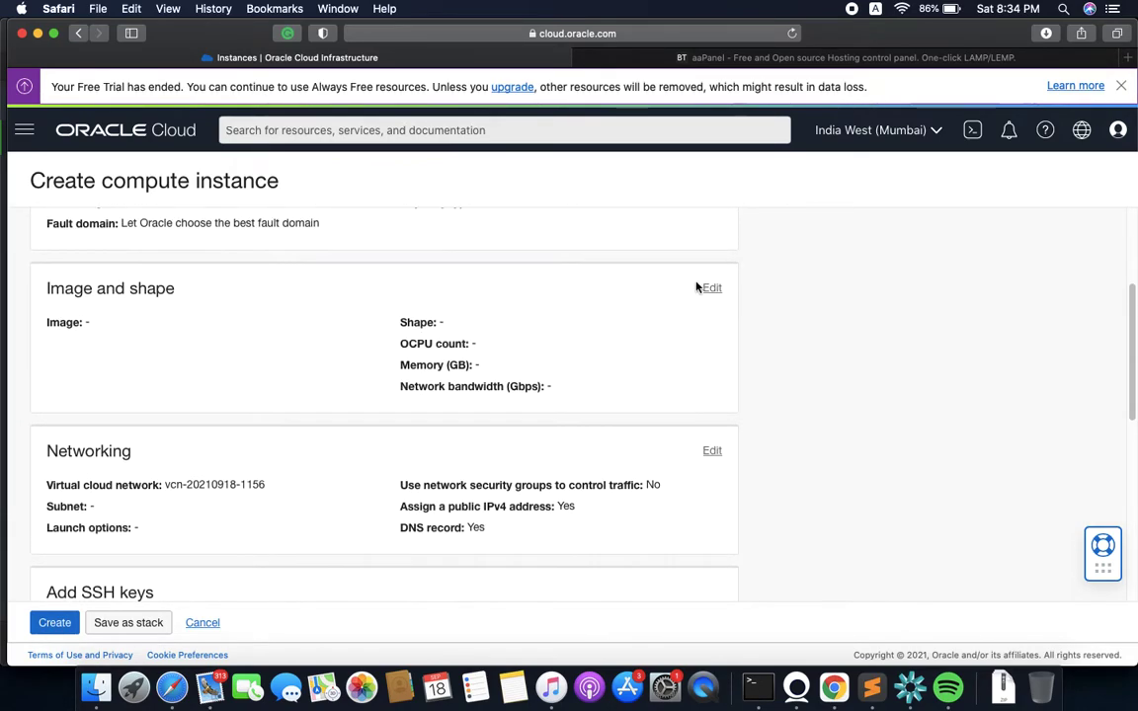
pyautogui.click(711, 287)
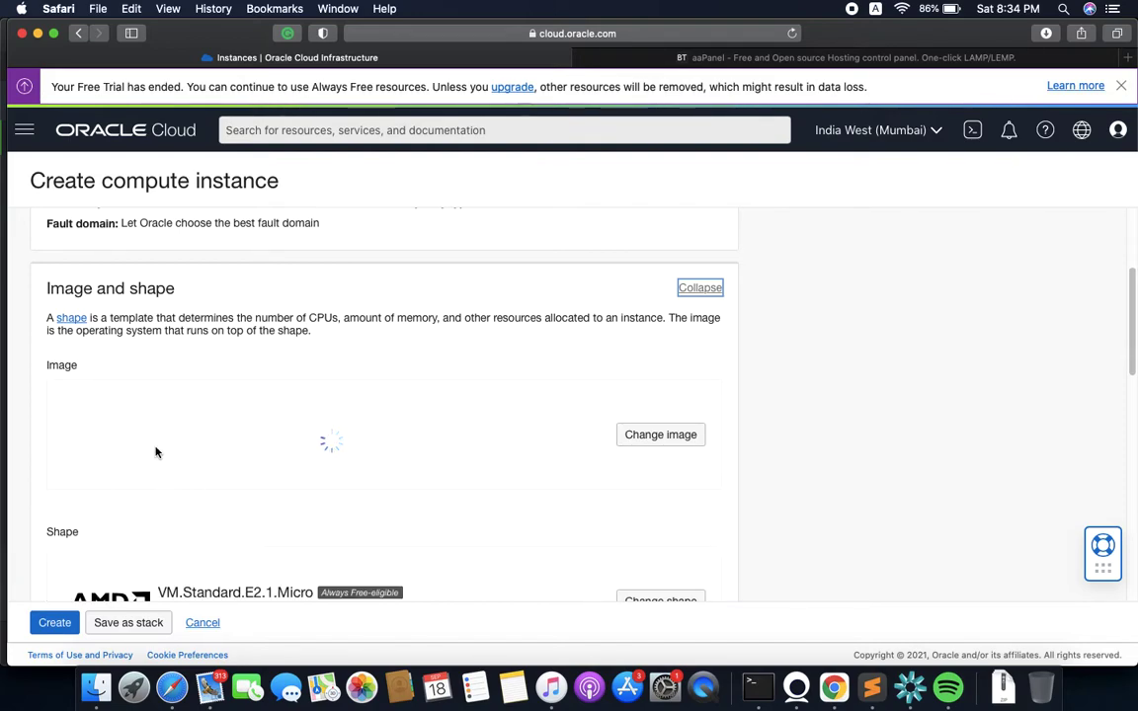
pyautogui.scroll(-5, 343, 462)
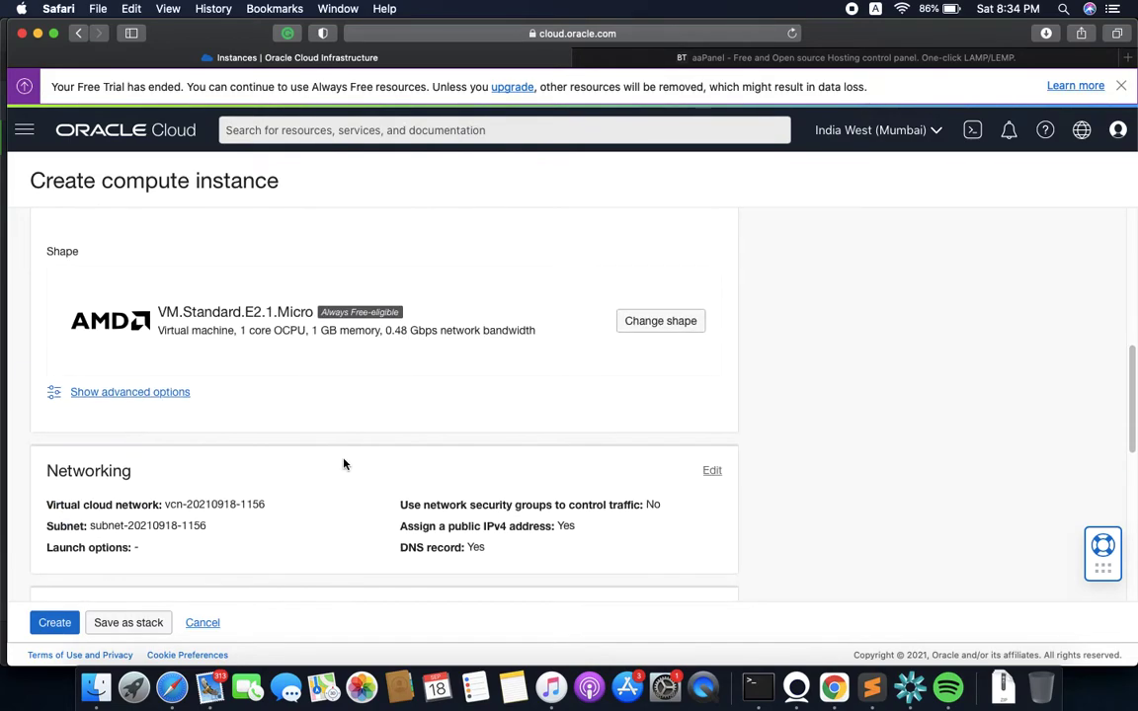
pyautogui.scroll(2, 344, 465)
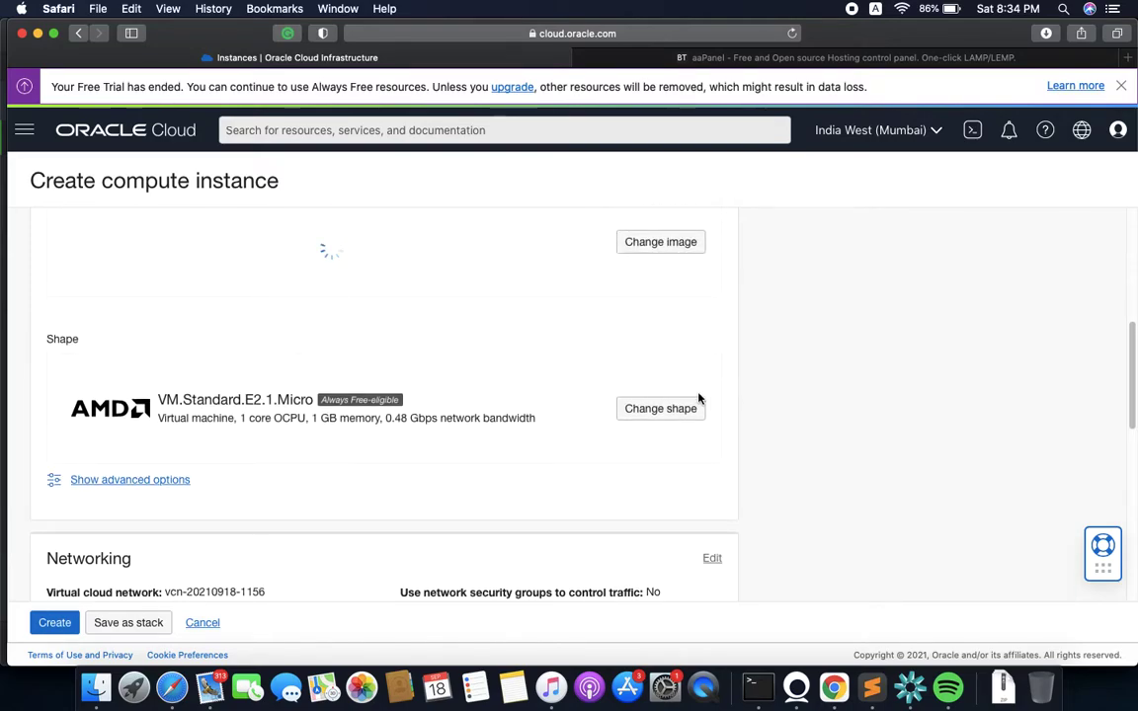
# View the OCPU and memory options of the Ampere shape VM.Standard.A1.Flex, and cancel the shape change
pyautogui.click(648, 410)
pyautogui.scroll(-3, 835, 514)
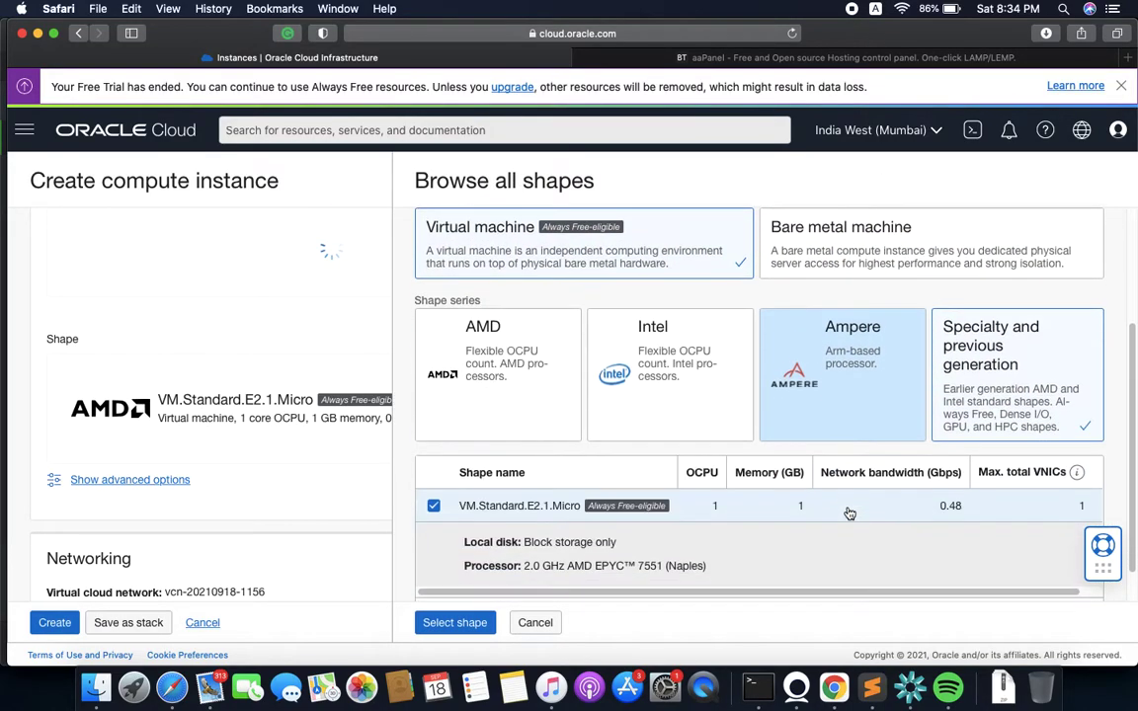
pyautogui.click(830, 334)
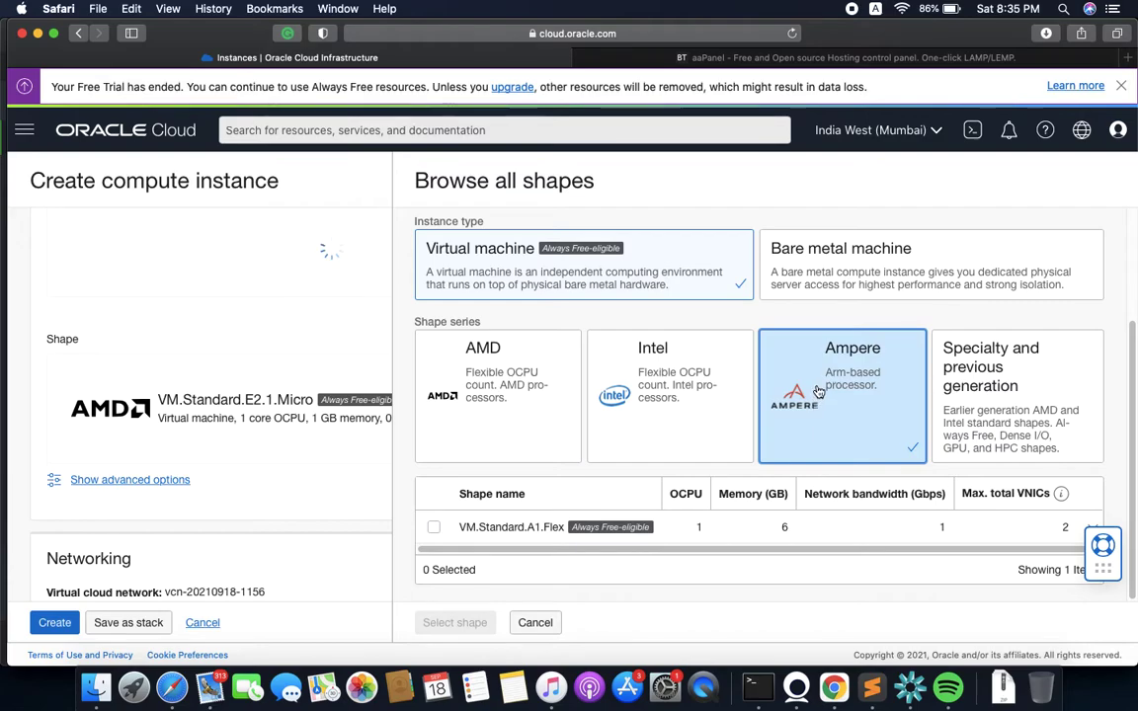
pyautogui.click(435, 529)
pyautogui.scroll(-4, 587, 539)
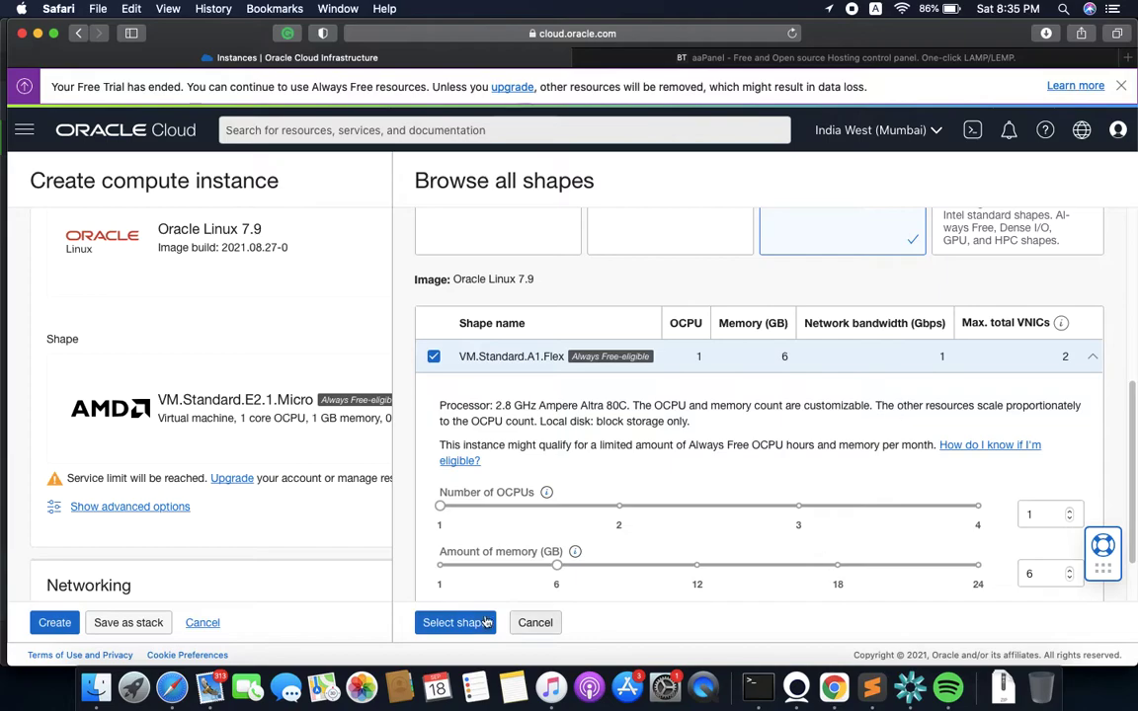
pyautogui.click(536, 625)
# Browse the platform images, set the Oracle Linux version to 8, and cancel the image change
pyautogui.scroll(3, 497, 464)
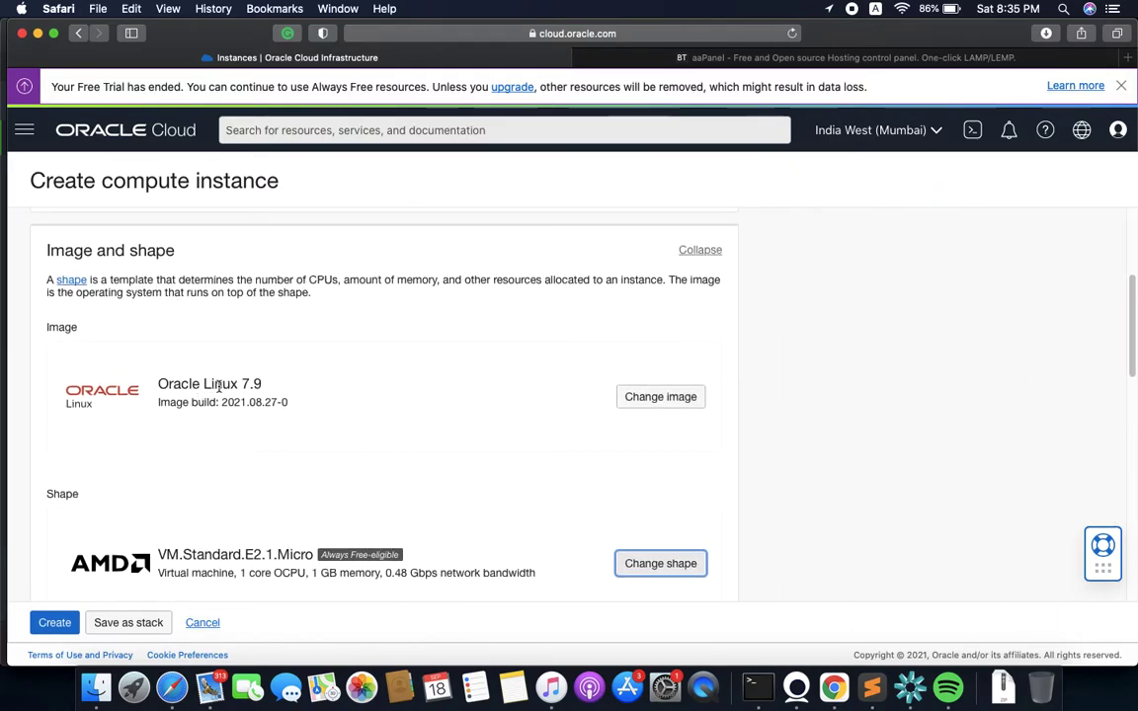
pyautogui.click(660, 399)
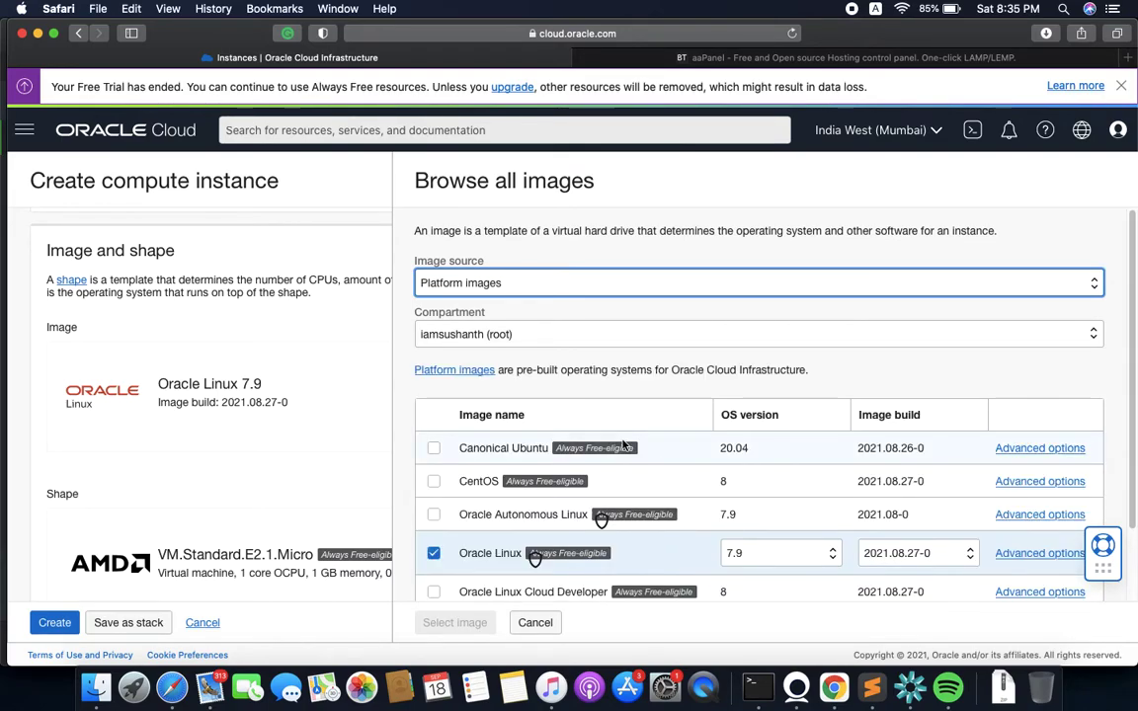
pyautogui.scroll(-2, 622, 445)
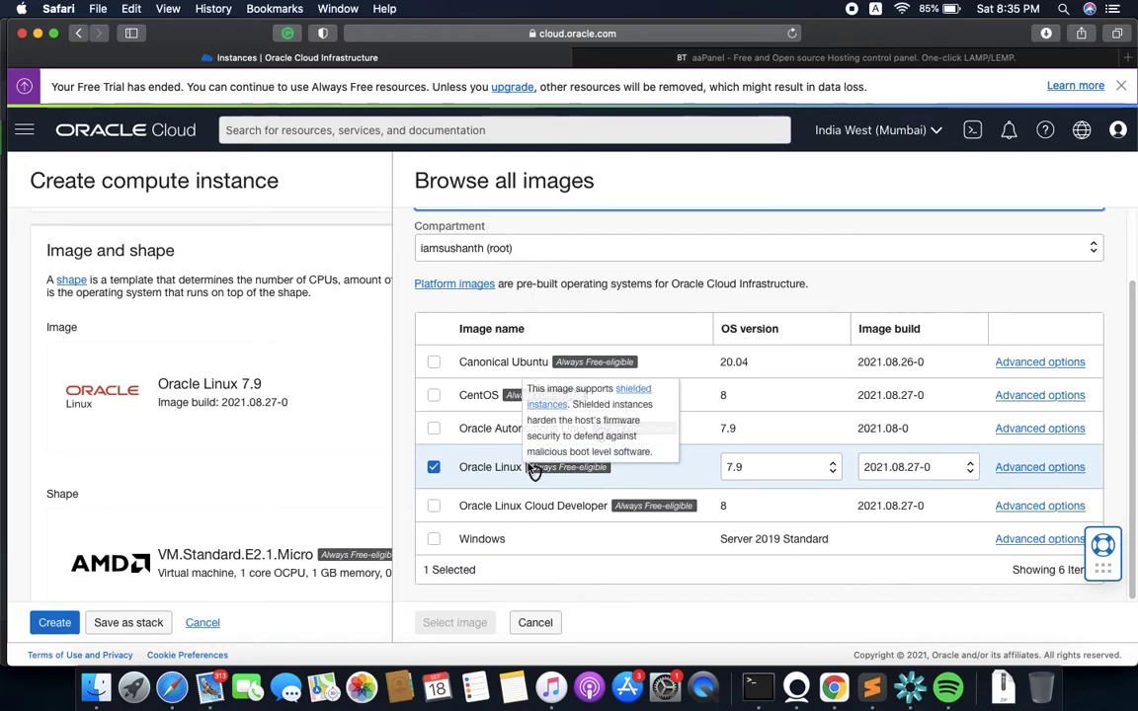
pyautogui.click(797, 469)
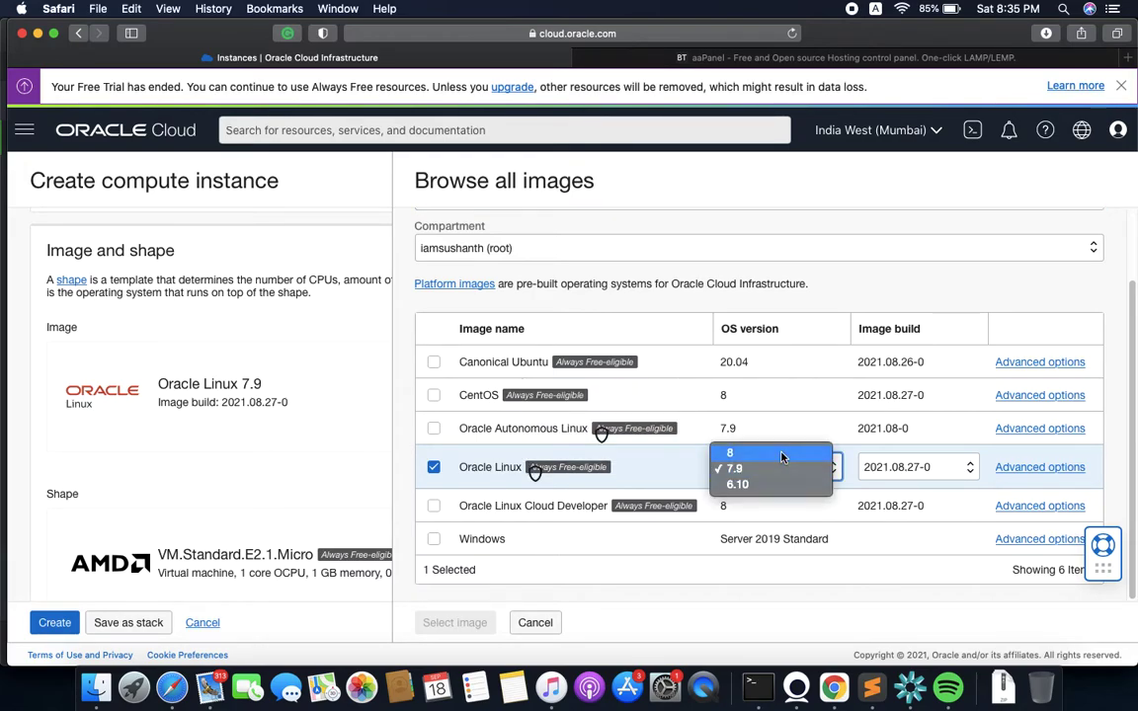
pyautogui.click(782, 453)
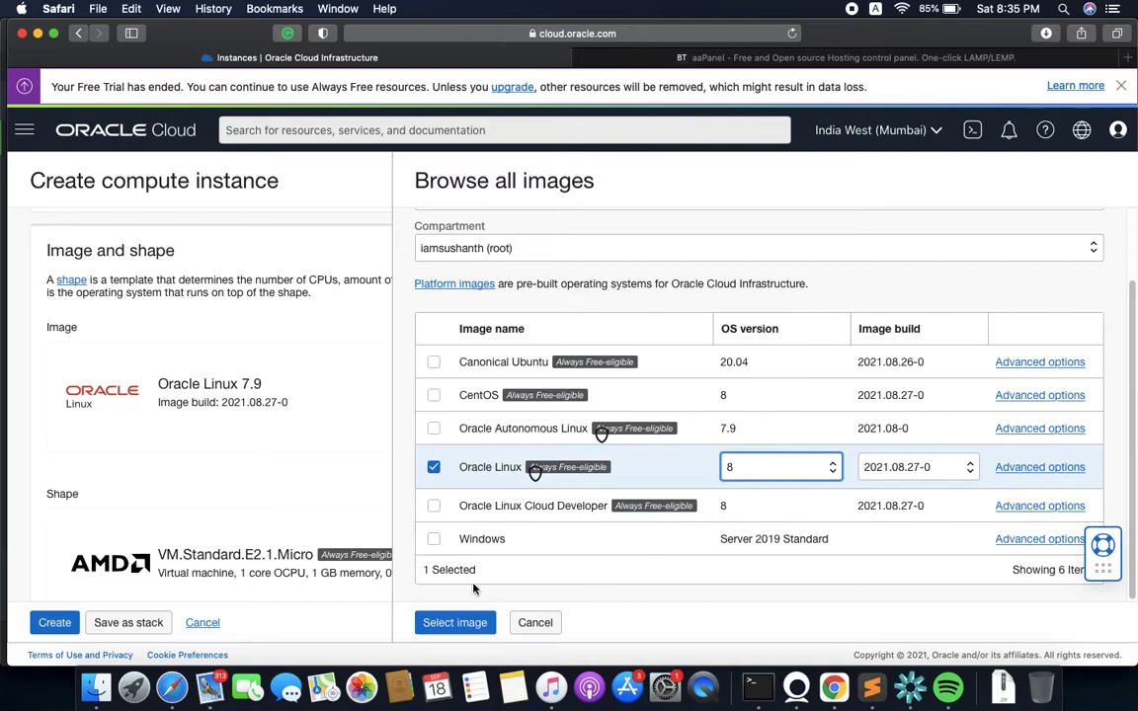
pyautogui.click(535, 623)
# Review the networking and SSH key options of the new compute instance form
pyautogui.scroll(-4, 419, 482)
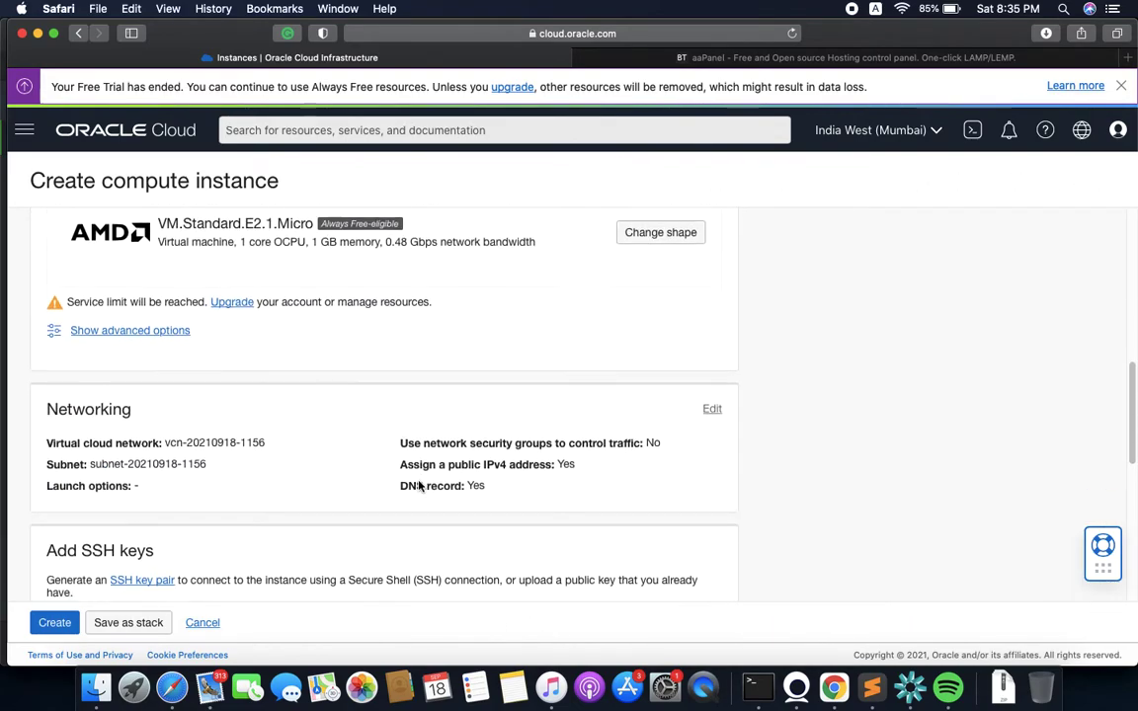
pyautogui.scroll(-5, 419, 479)
pyautogui.scroll(3, 419, 480)
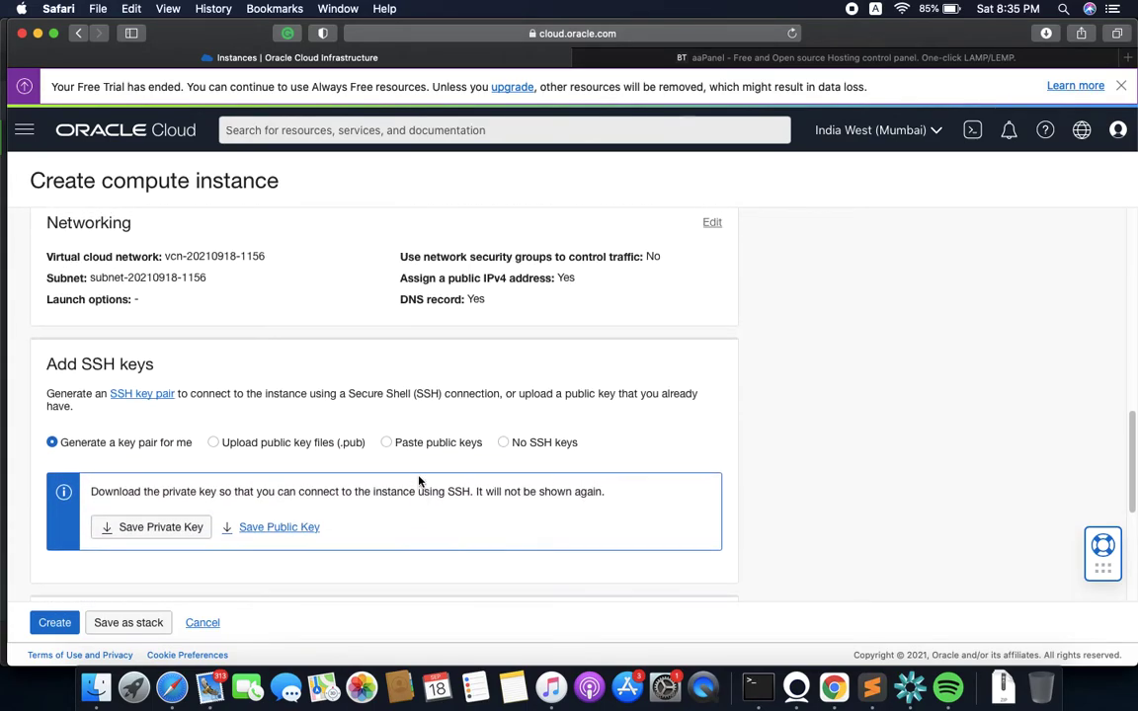
pyautogui.scroll(4, 375, 435)
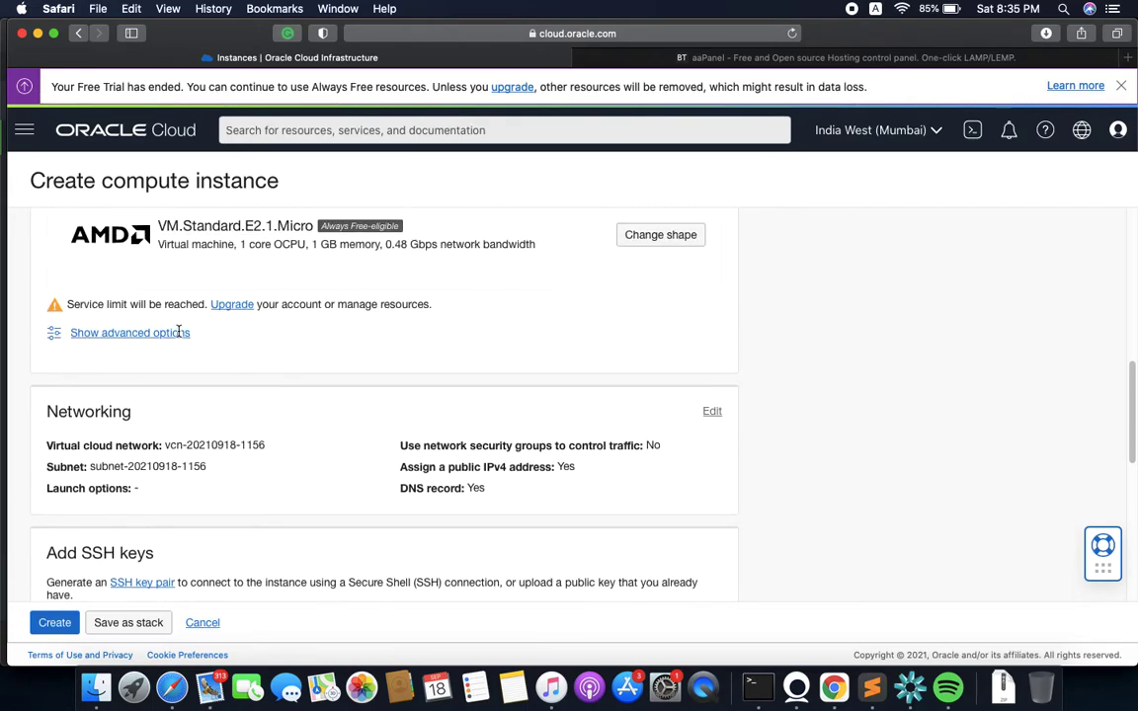
pyautogui.scroll(10, 437, 366)
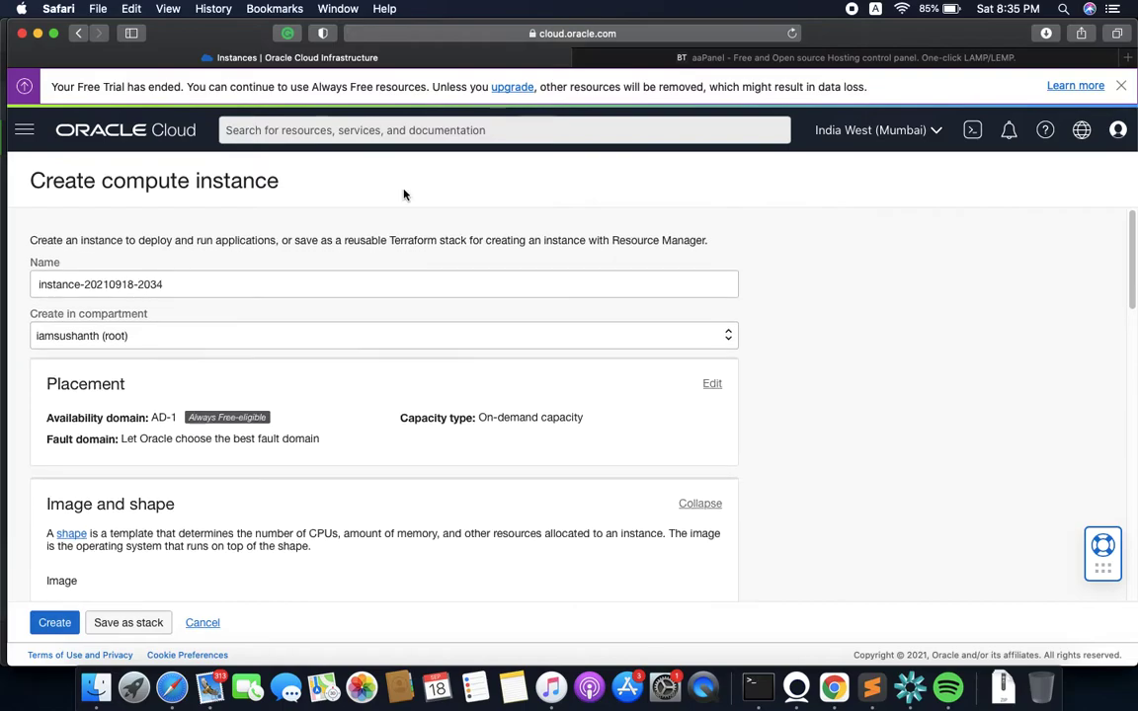
# Return to the aaPanel website and view the system requirements and installation commands for CentOS, Ubuntu/Deepin and Debian
pyautogui.click(668, 59)
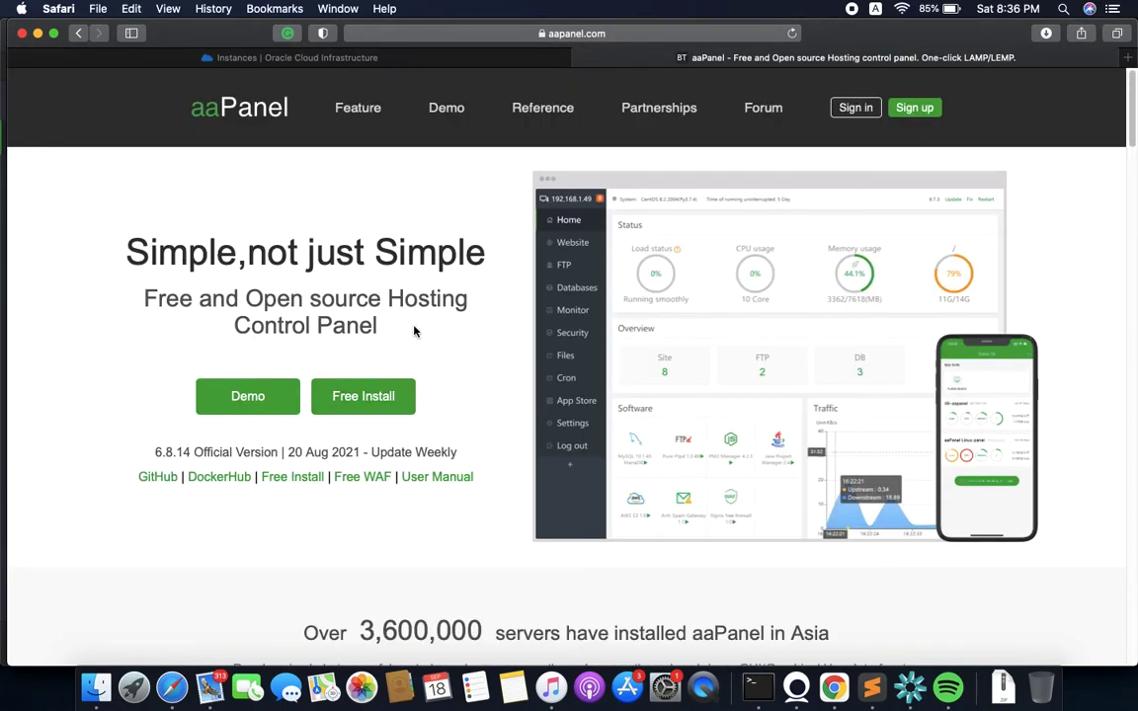
pyautogui.scroll(-5, 415, 333)
pyautogui.scroll(-20, 415, 333)
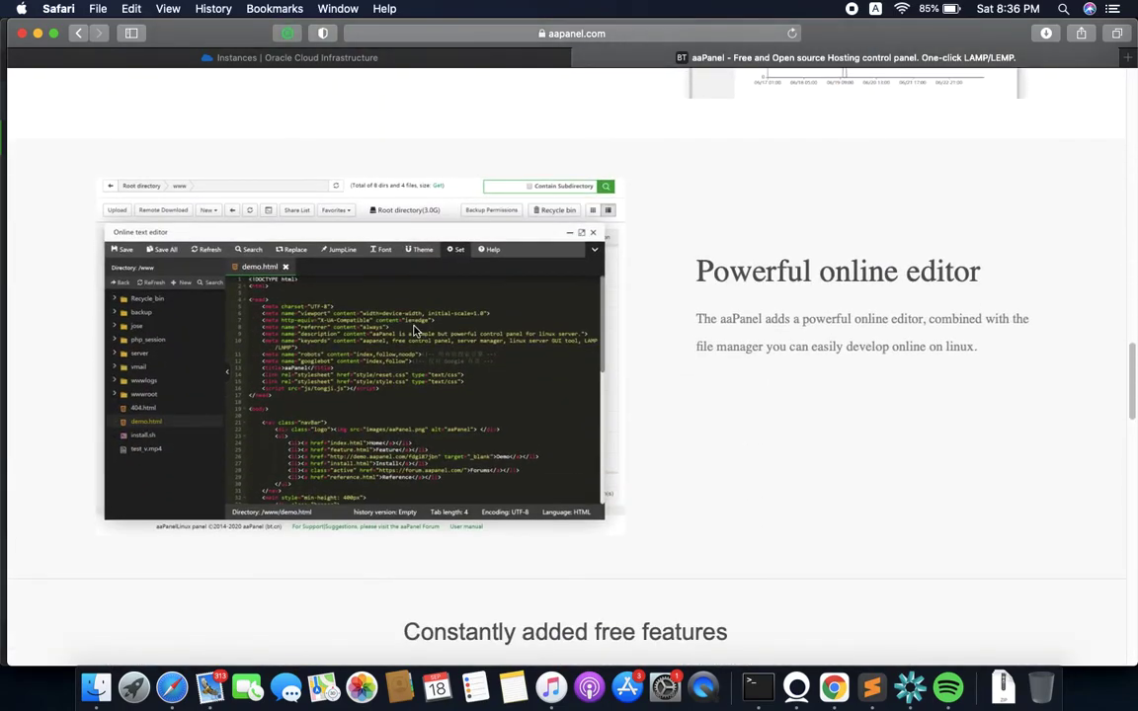
pyautogui.scroll(-3, 415, 331)
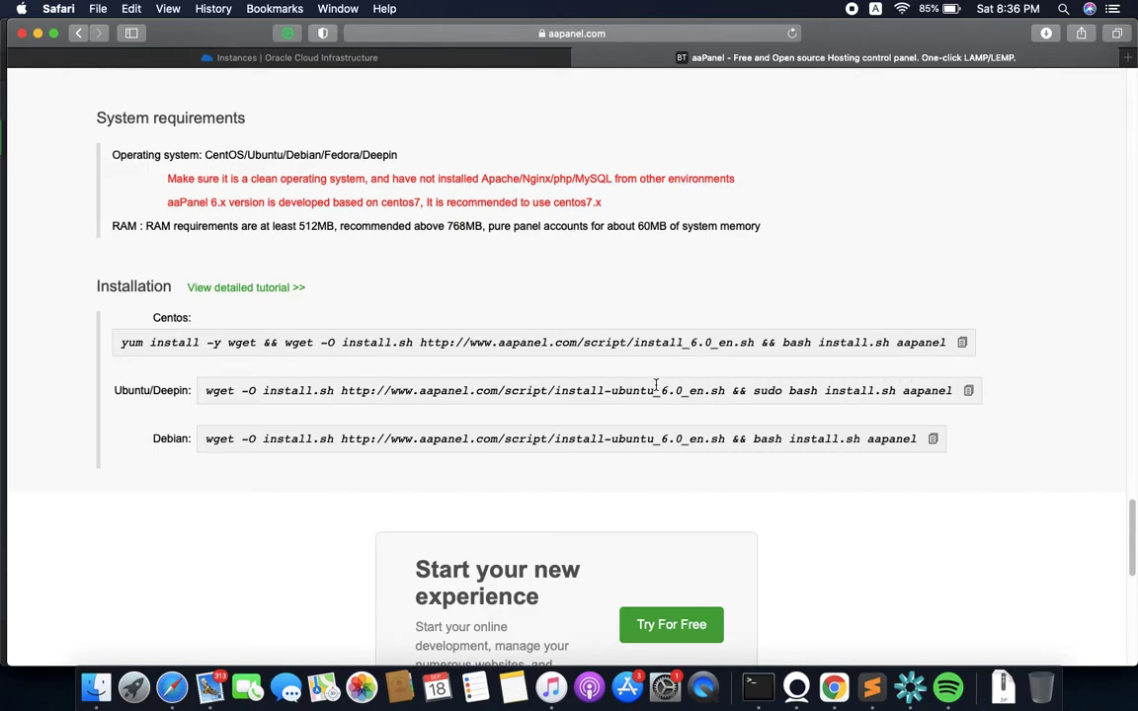
pyautogui.click(759, 694)
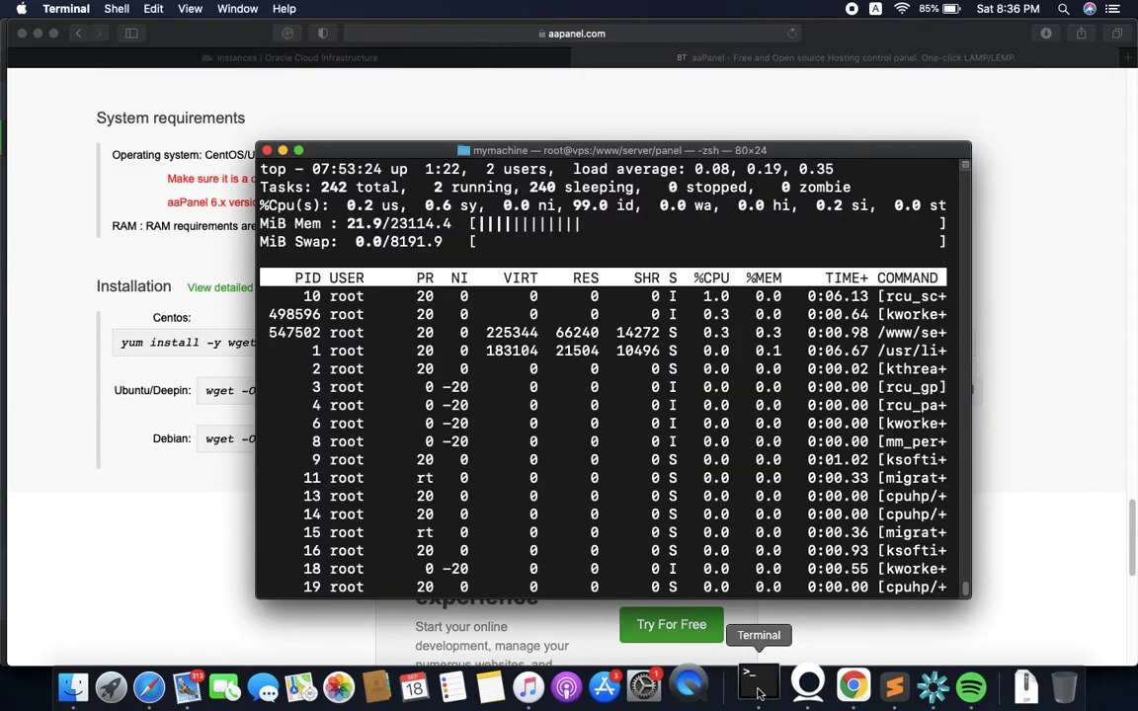
pyautogui.write('q')
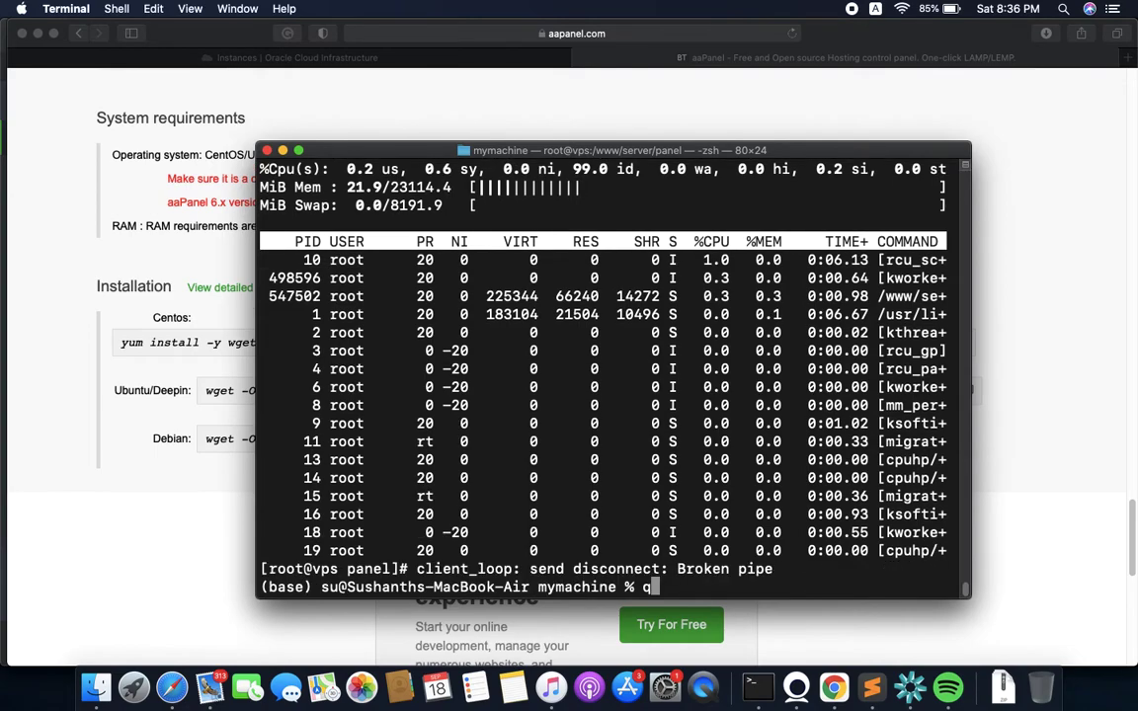
pyautogui.press('BackSpace')
pyautogui.press('Up')
pyautogui.press('Return')
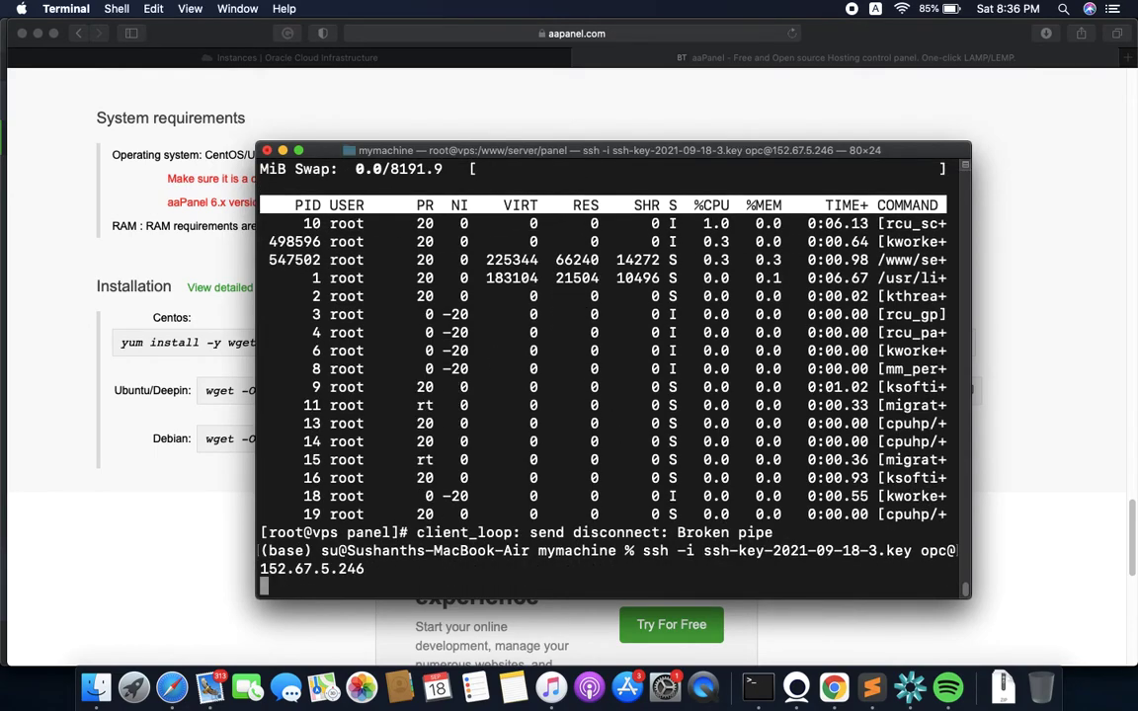
pyautogui.write('ls')
pyautogui.press('Return')
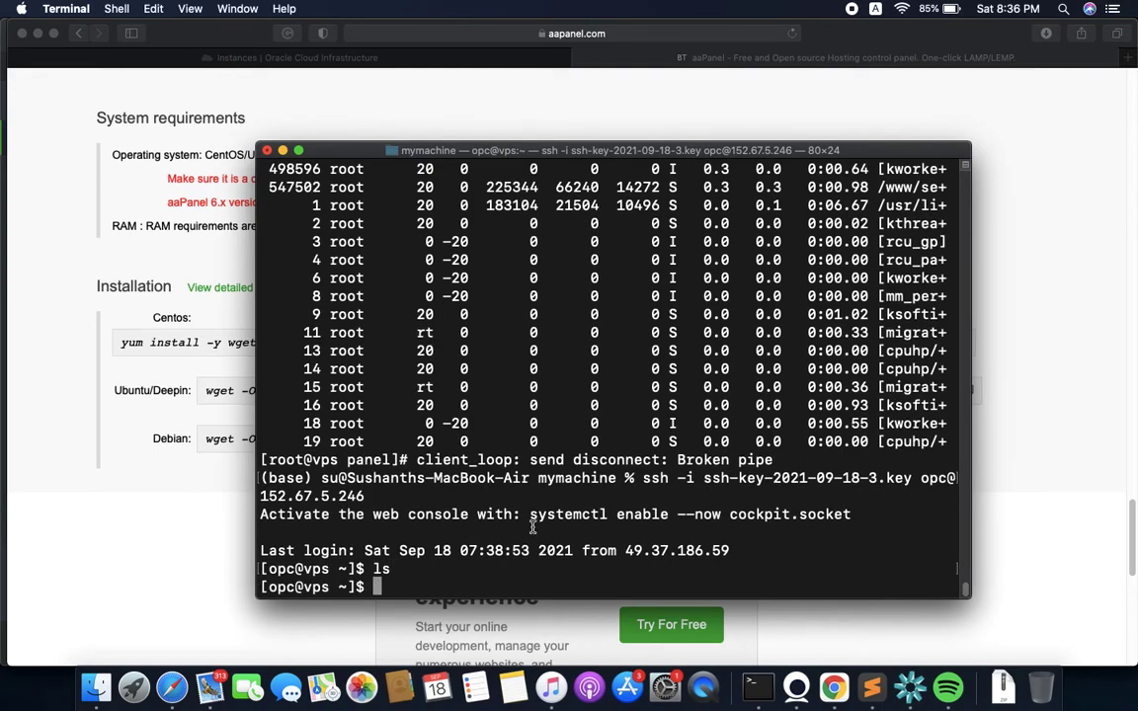
# Close the Terminal window, terminating its running SSH session, and return to the beginning of the aaPanel home page
pyautogui.click(267, 151)
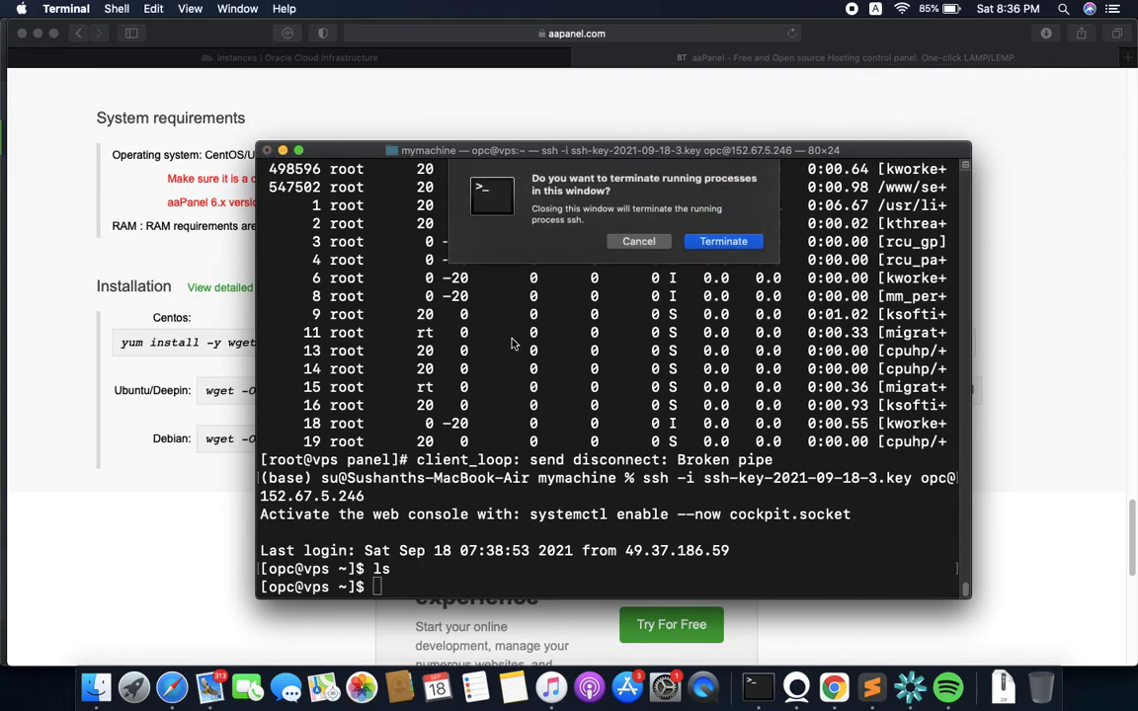
pyautogui.click(732, 244)
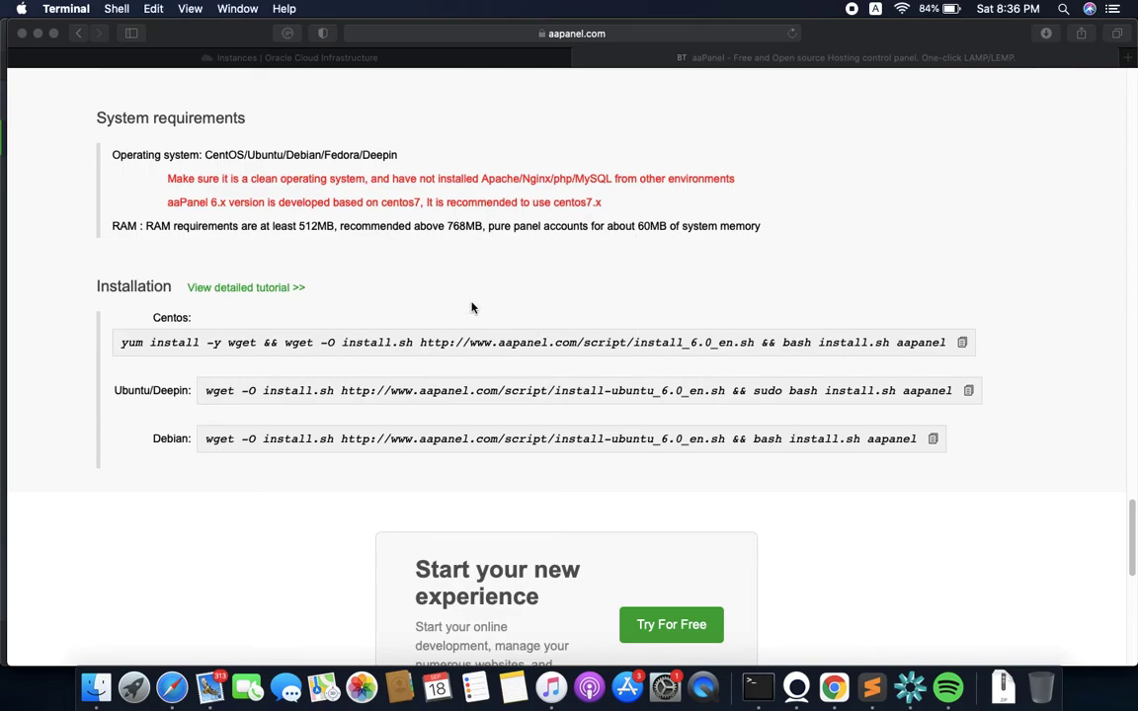
pyautogui.scroll(15, 472, 308)
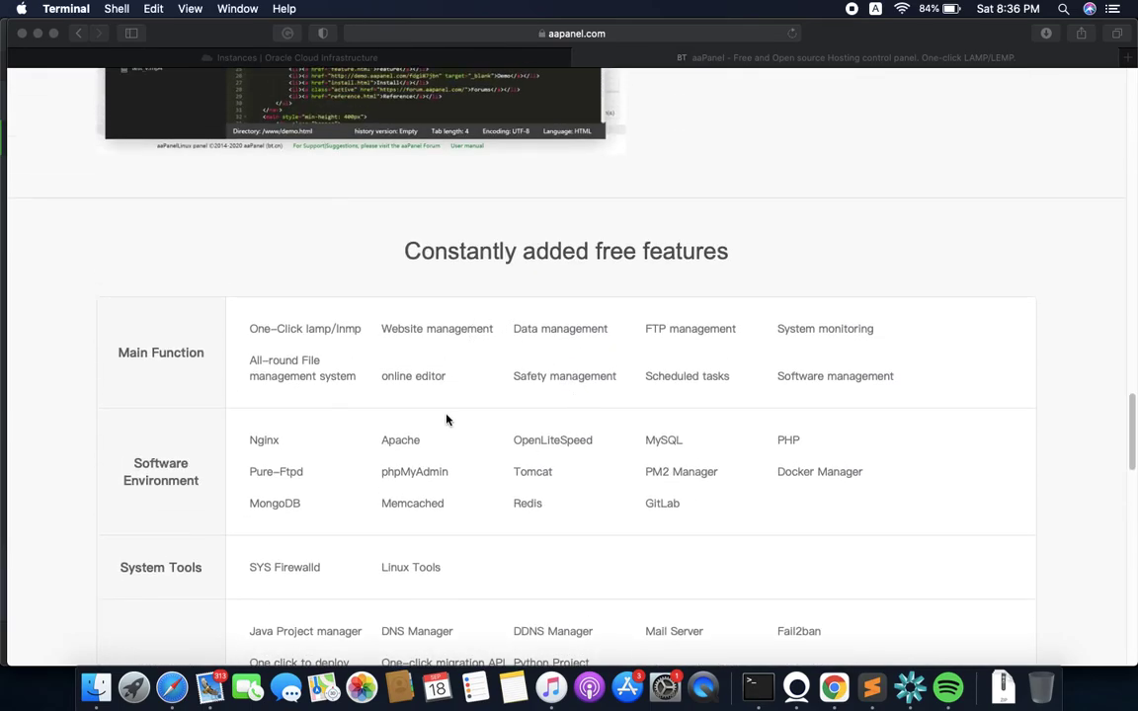
pyautogui.scroll(10, 450, 419)
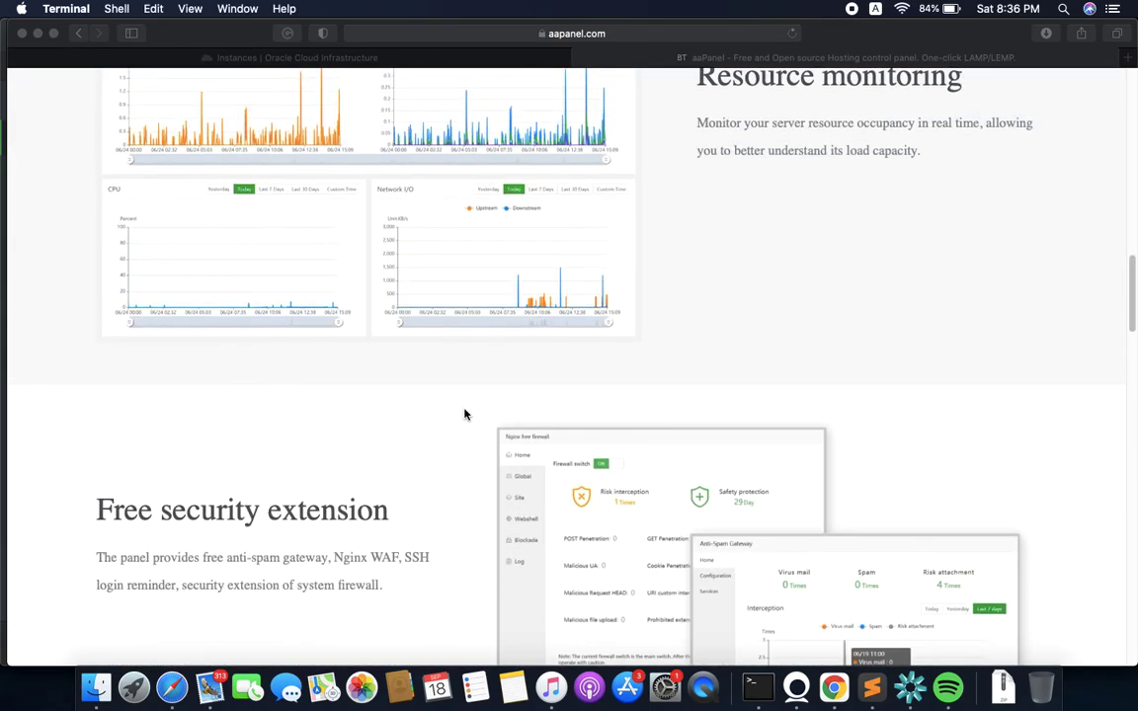
pyautogui.scroll(15, 657, 173)
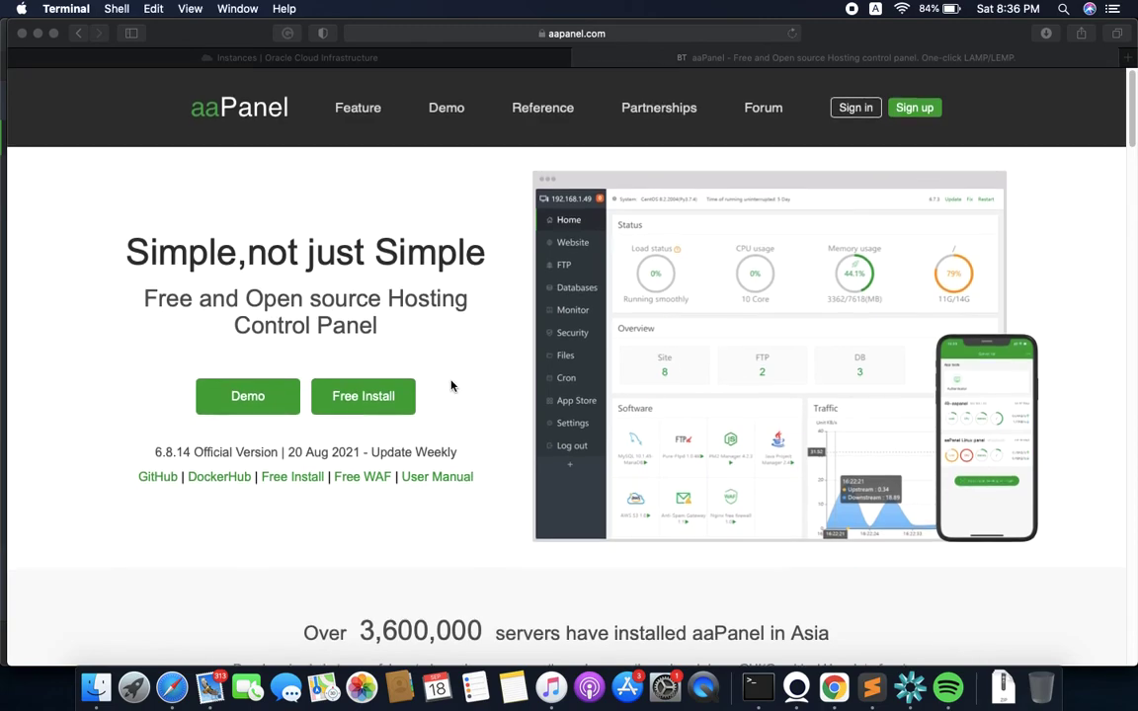